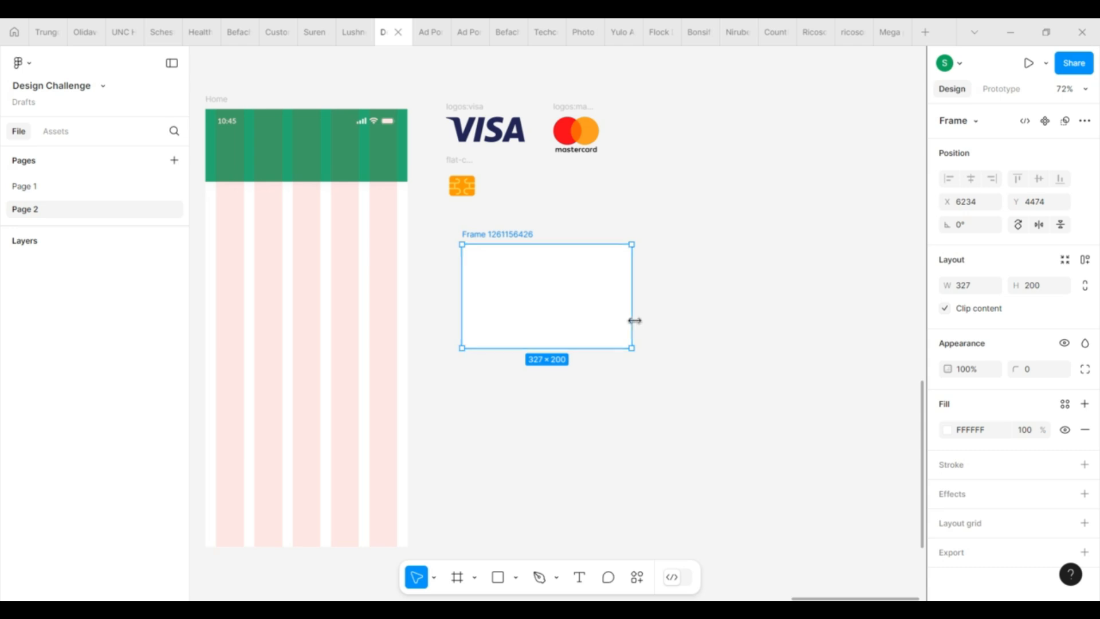
- Shorten the frame to 194 high and rename it Frame Card
drag(537, 347, 537, 344)
ctrl+scroll(506, 291, up, 3)
double_click(481, 214)
text(Frame Cro)
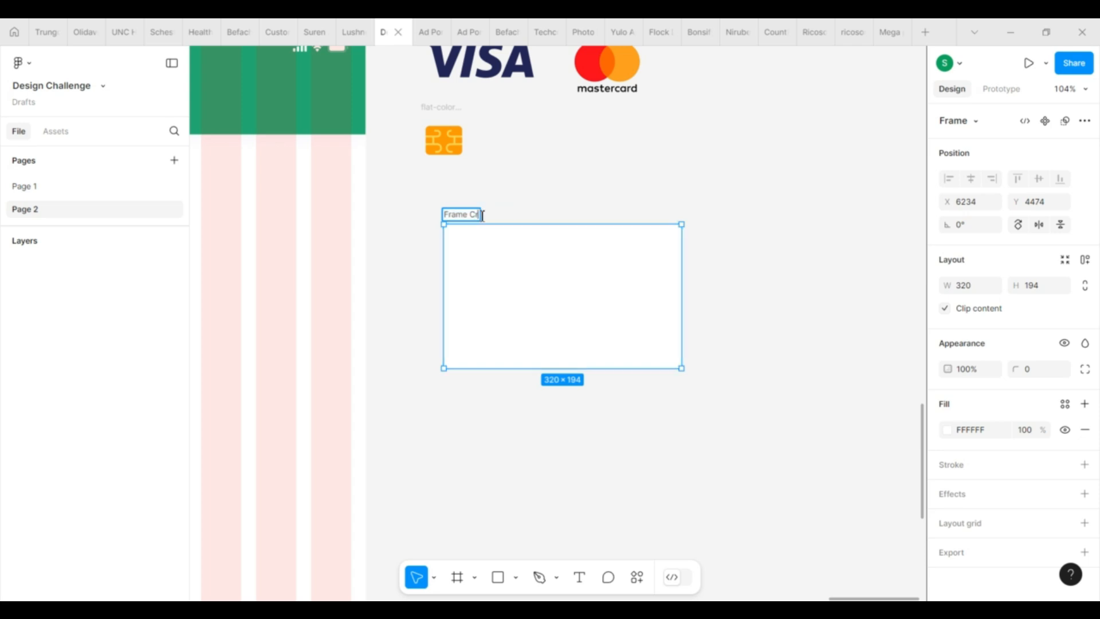
text(rd)
key(Return)
- Move the chip icon into Frame Card, shrink it to about 39 px, and place it near the corner
click(448, 111)
drag(448, 111, 491, 233)
drag(512, 284, 492, 265)
scroll(491, 265, up, 5)
scroll(355, 350, down, 3)
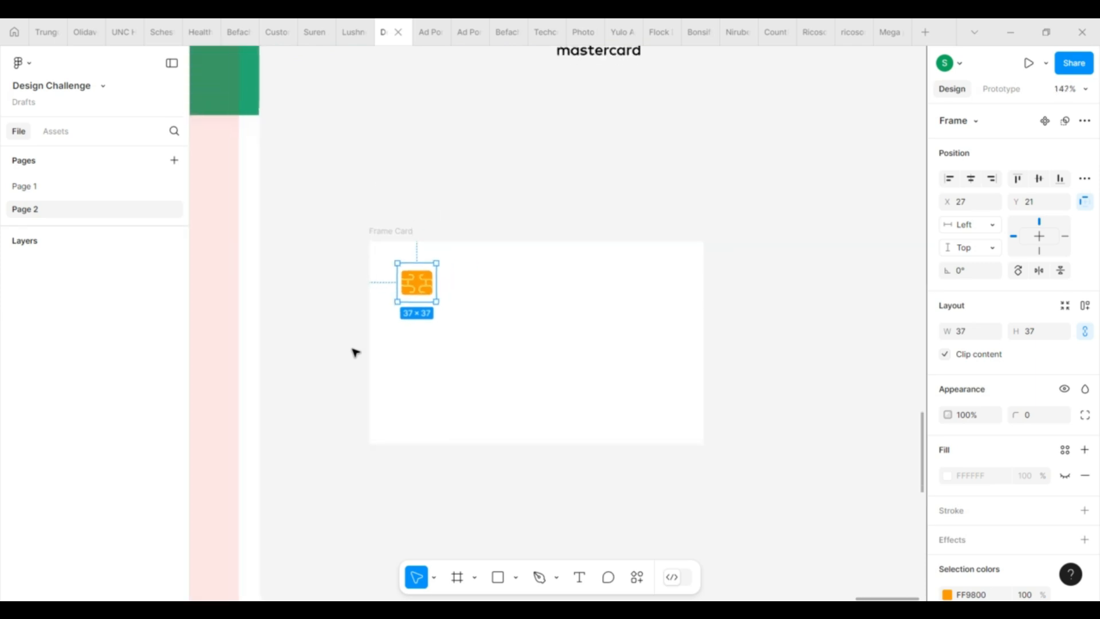
drag(413, 280, 426, 293)
- Place a copy of the VISA logo in the card, resized to 68 × 22
scroll(606, 380, up, 3)
click(463, 85)
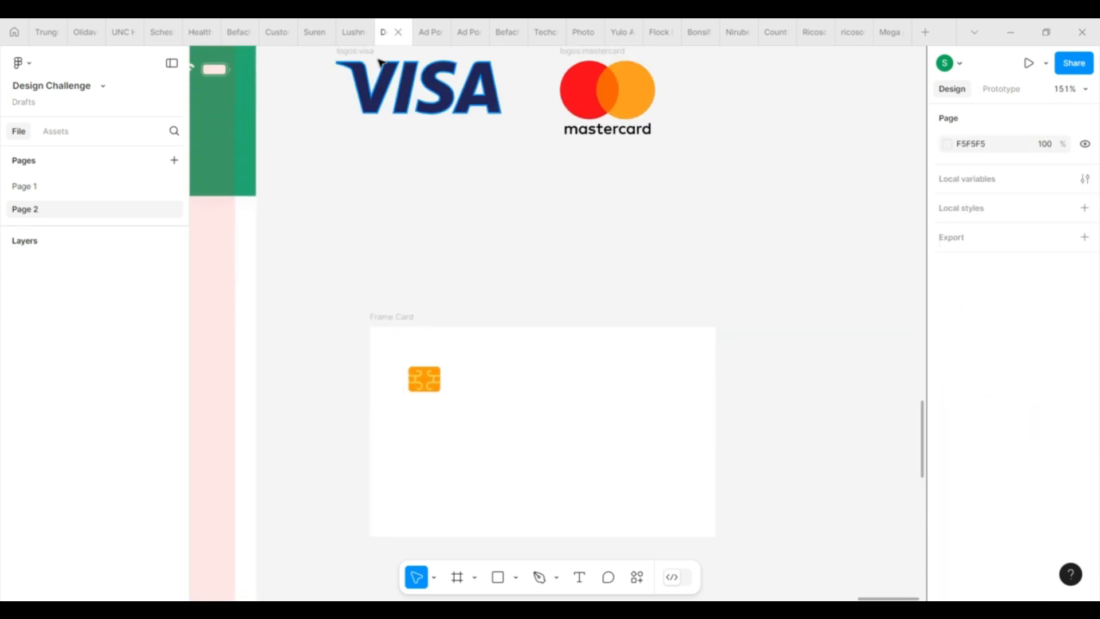
drag(367, 57, 549, 362)
drag(682, 423, 646, 383)
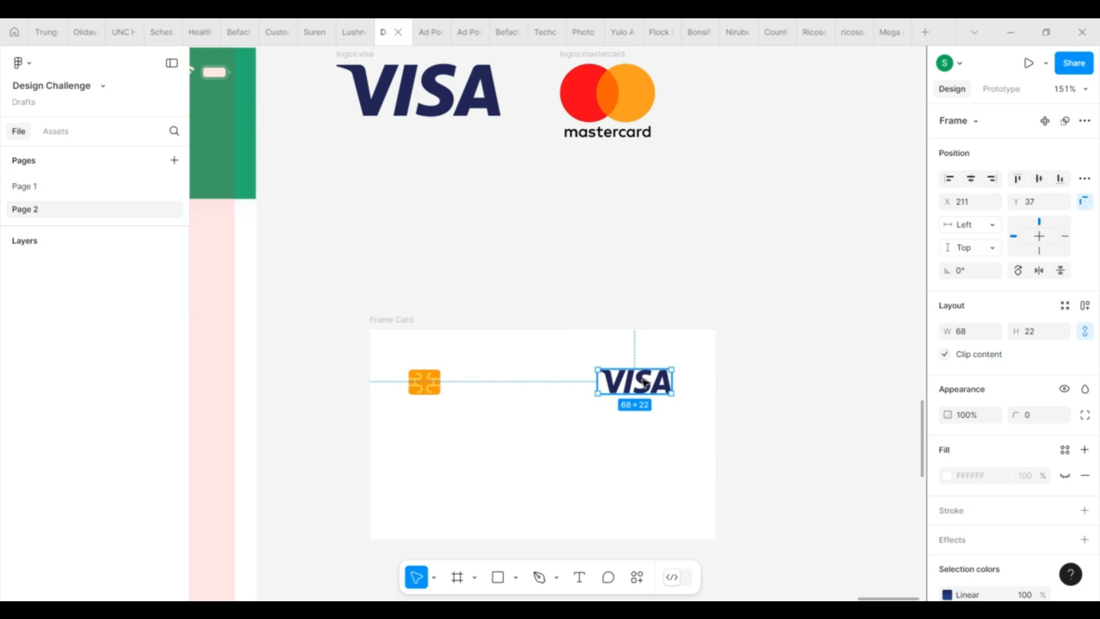
scroll(582, 462, down, 2)
click(582, 462)
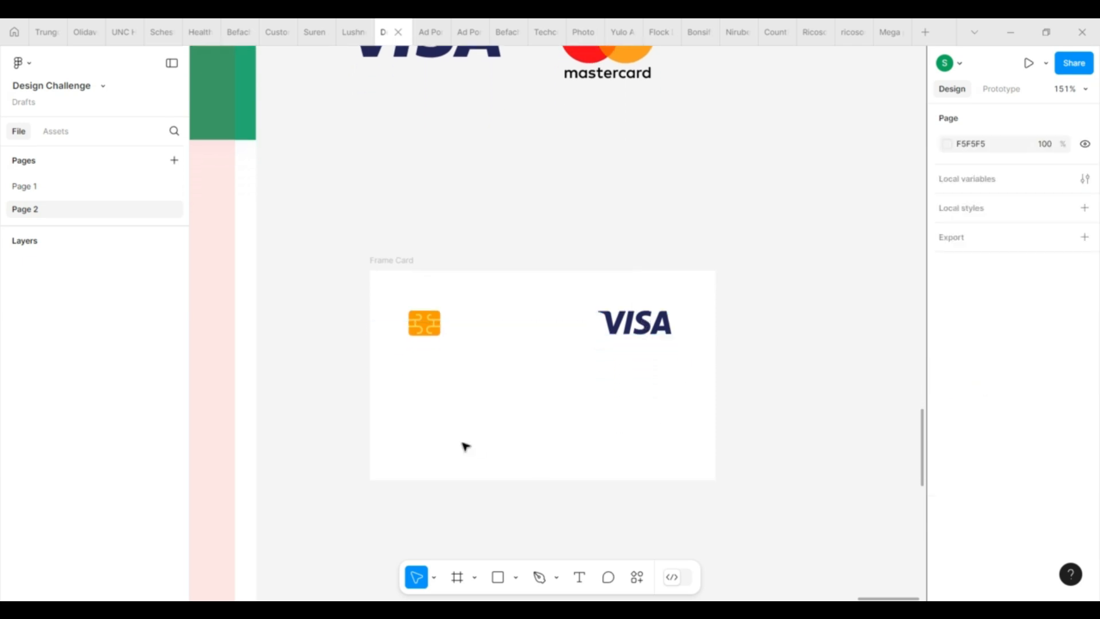
drag(463, 443, 591, 547)
click(580, 577)
click(439, 375)
text(1)
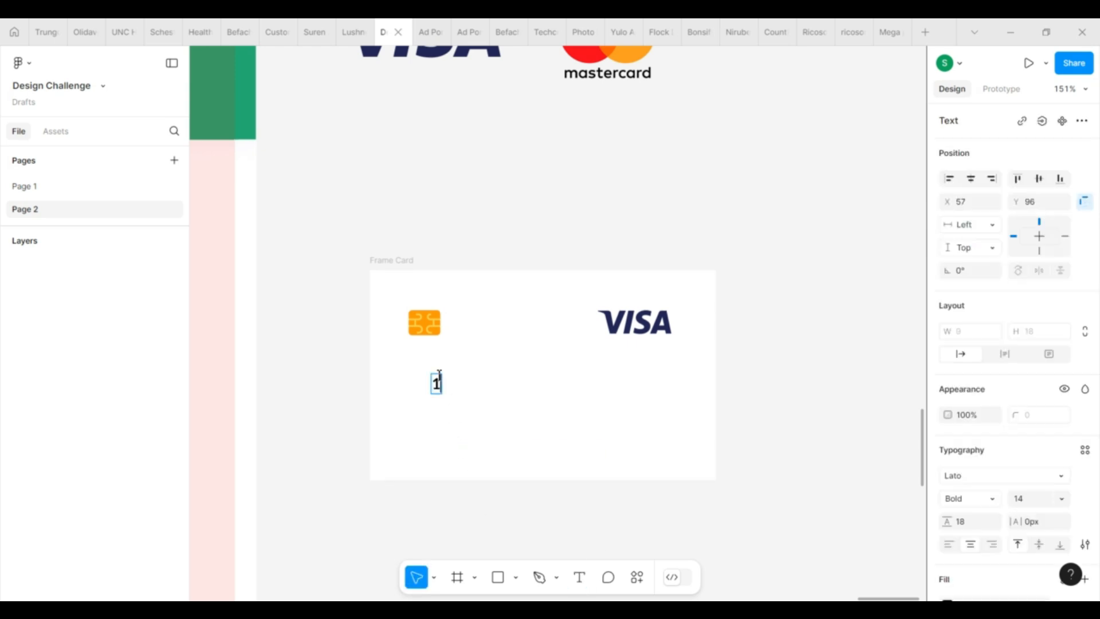
text(245 2458)
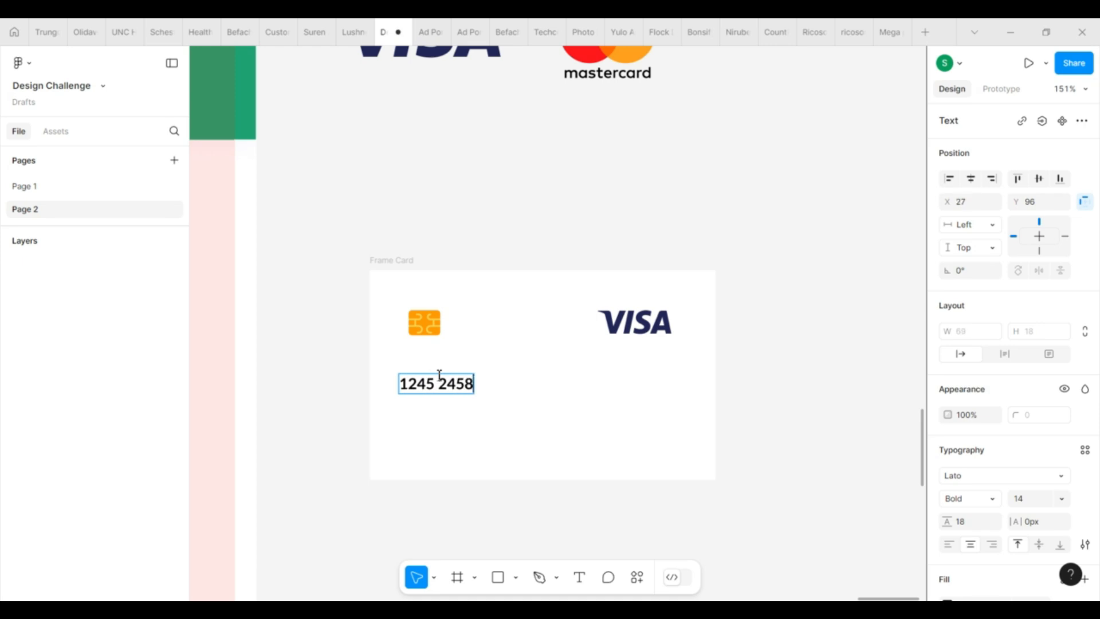
text( 4587 1121)
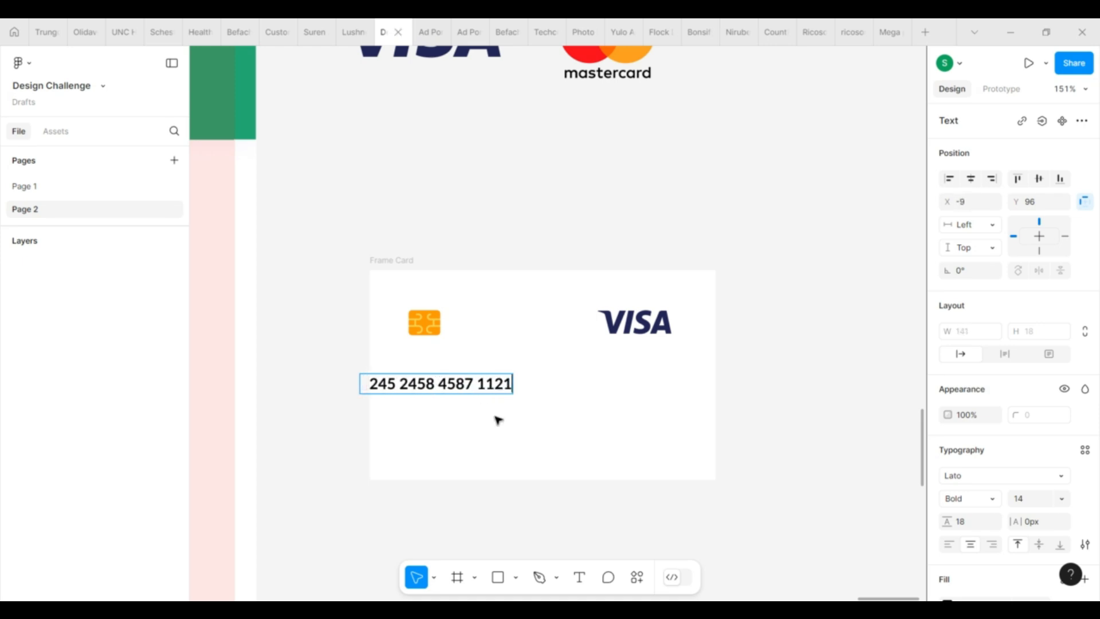
key(Escape)
drag(492, 388, 534, 388)
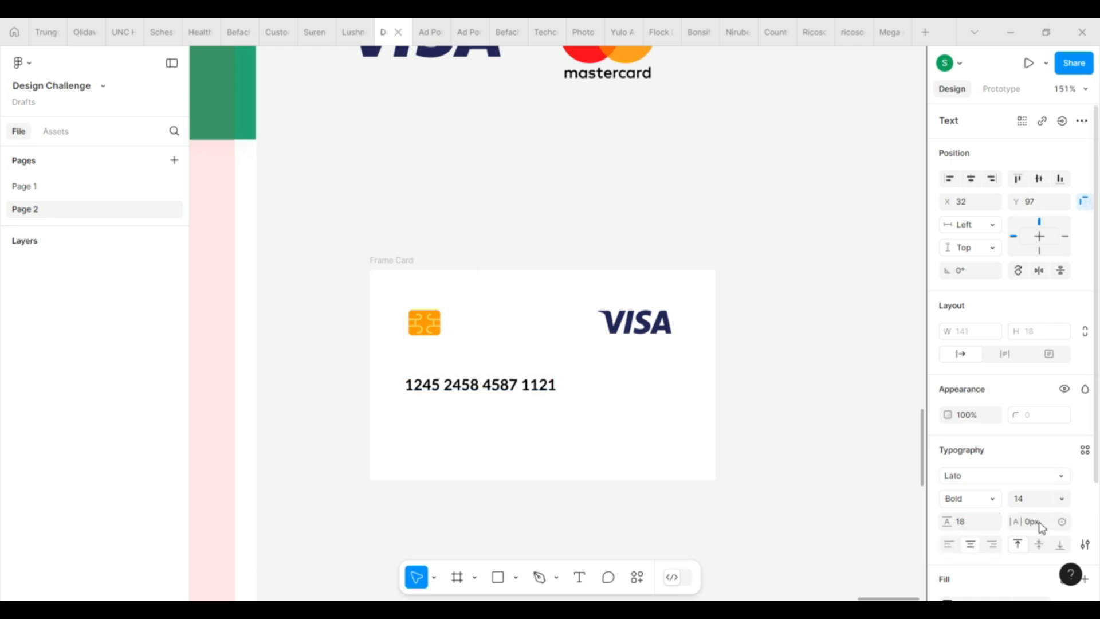
- Give the card number 7px letter spacing and size 12, and align it with the card's left edge
drag(1013, 522, 1040, 519)
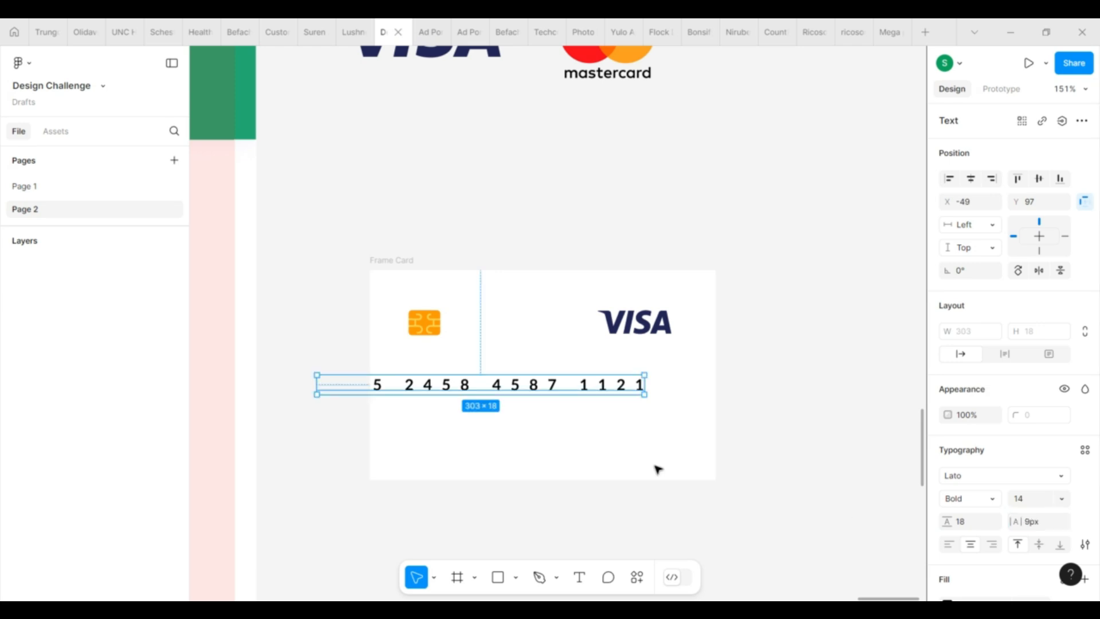
drag(590, 384, 640, 396)
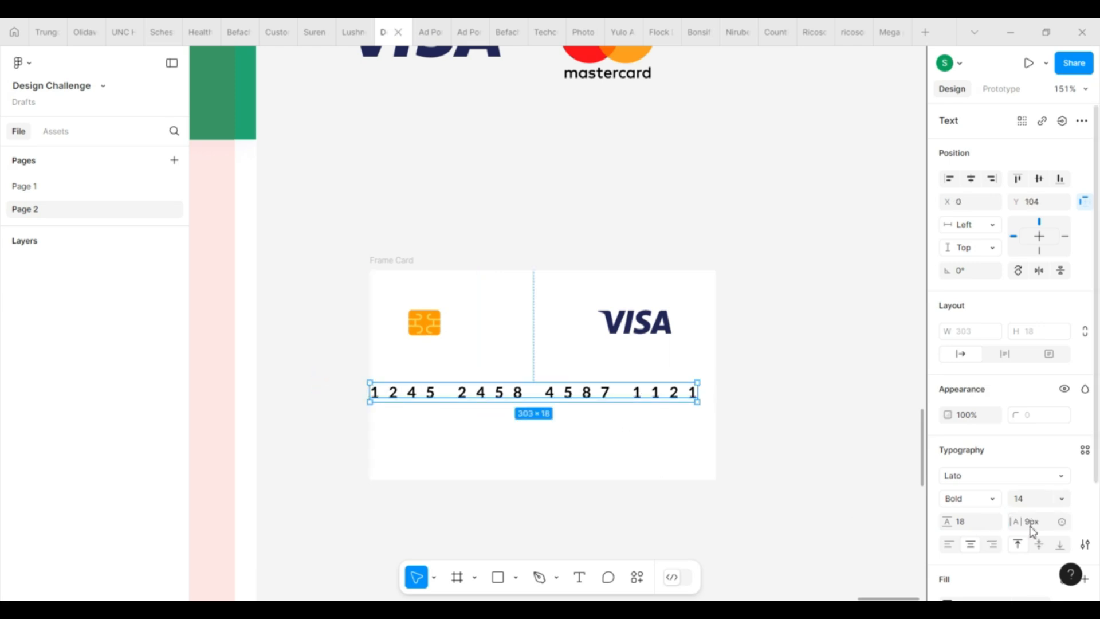
drag(1014, 522, 1017, 522)
click(1022, 499)
text(12)
key(Return)
click(560, 415)
drag(564, 393, 572, 395)
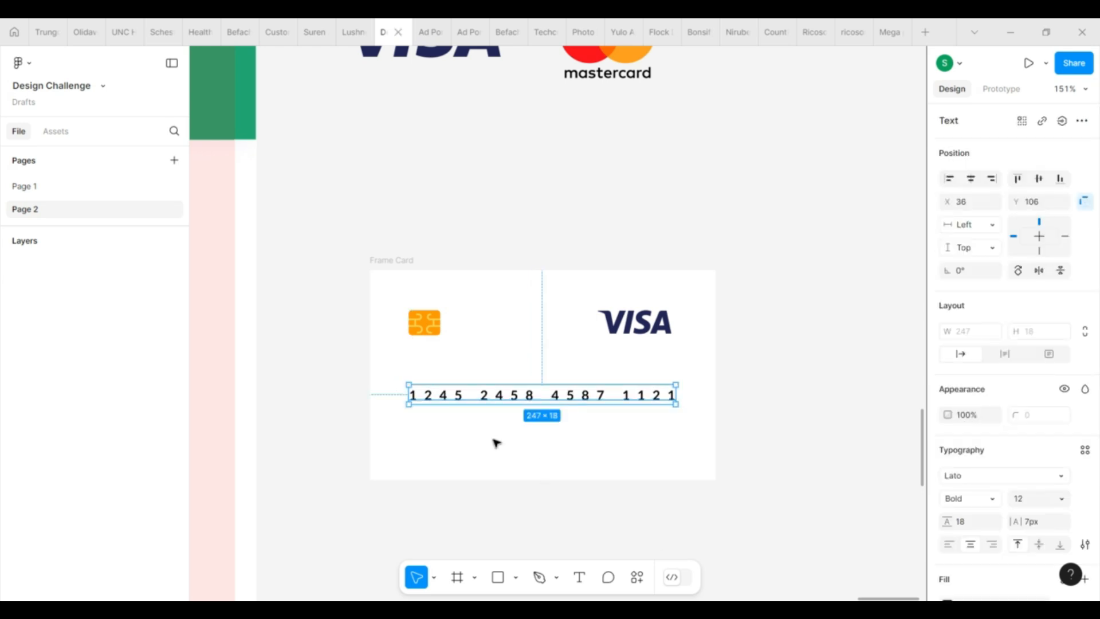
click(496, 443)
- Add a cardholder name text line below the card number
key(t)
click(424, 439)
text(John)
key(BackSpace)
key(BackSpace)
text(hb)
key(BackSpace)
text(n Robert)
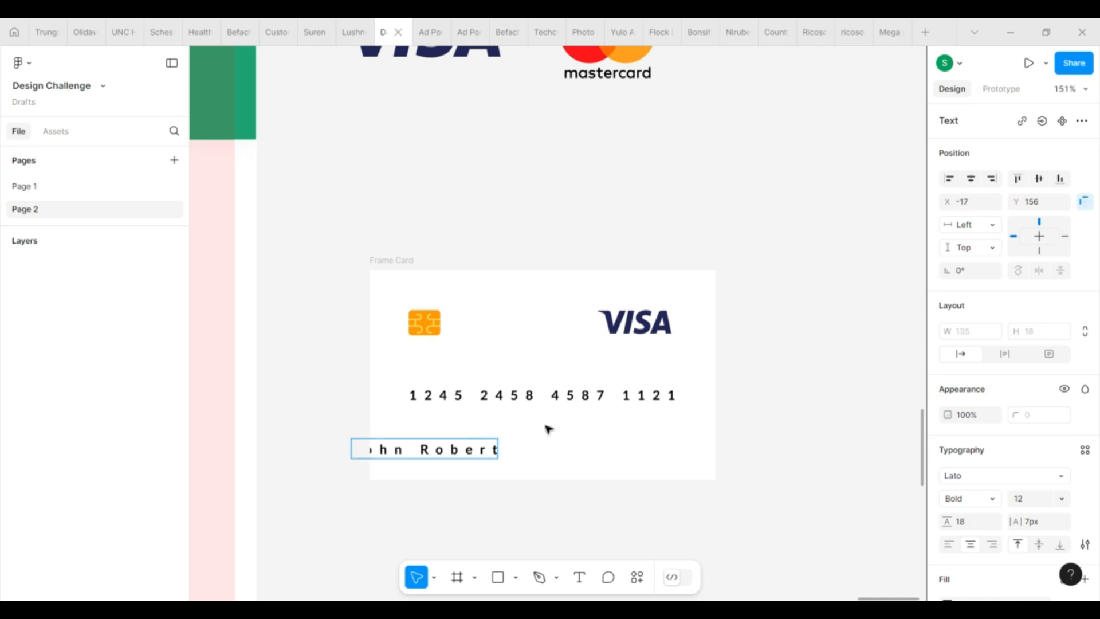
key(Escape)
drag(489, 445, 529, 437)
- Reduce the name's letter spacing, and retype a copy at the right as expiry date 01/2026
drag(1022, 522, 1006, 522)
click(498, 454)
drag(498, 454, 666, 441)
double_click(668, 441)
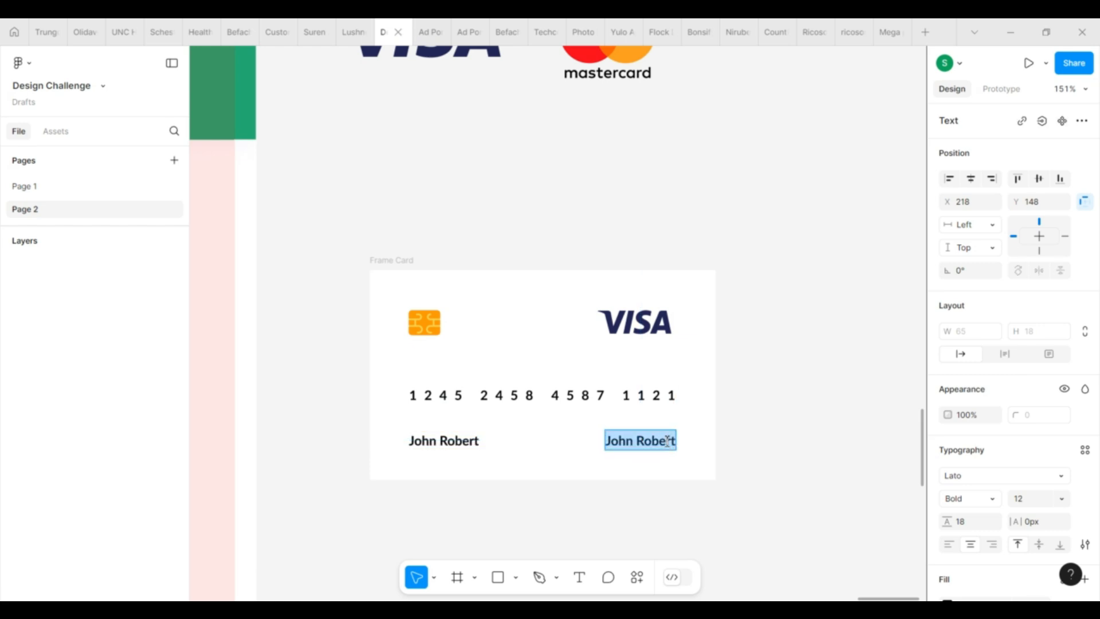
text(01)
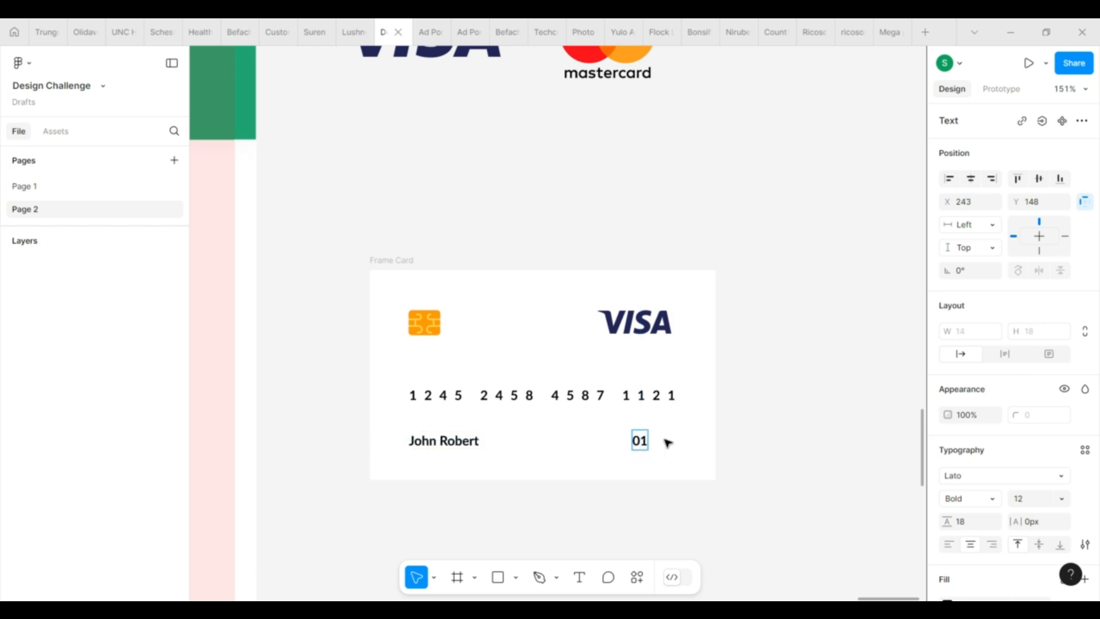
text(/2026)
key(Escape)
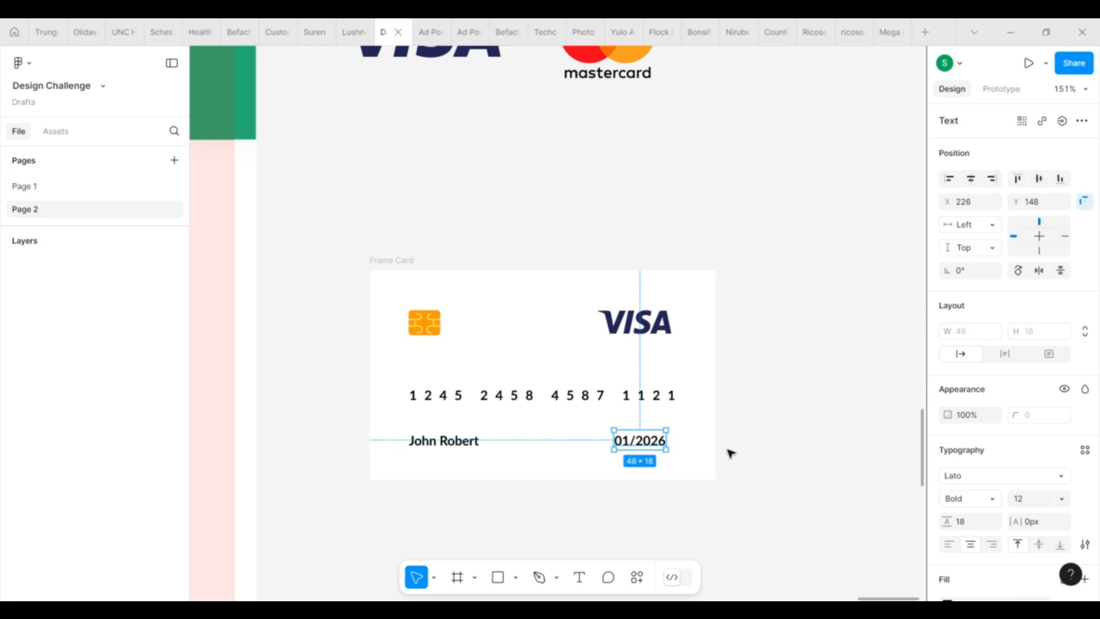
- Set the cardholder name, expiry date and card number to Medium weight
shift+click(447, 441)
click(977, 521)
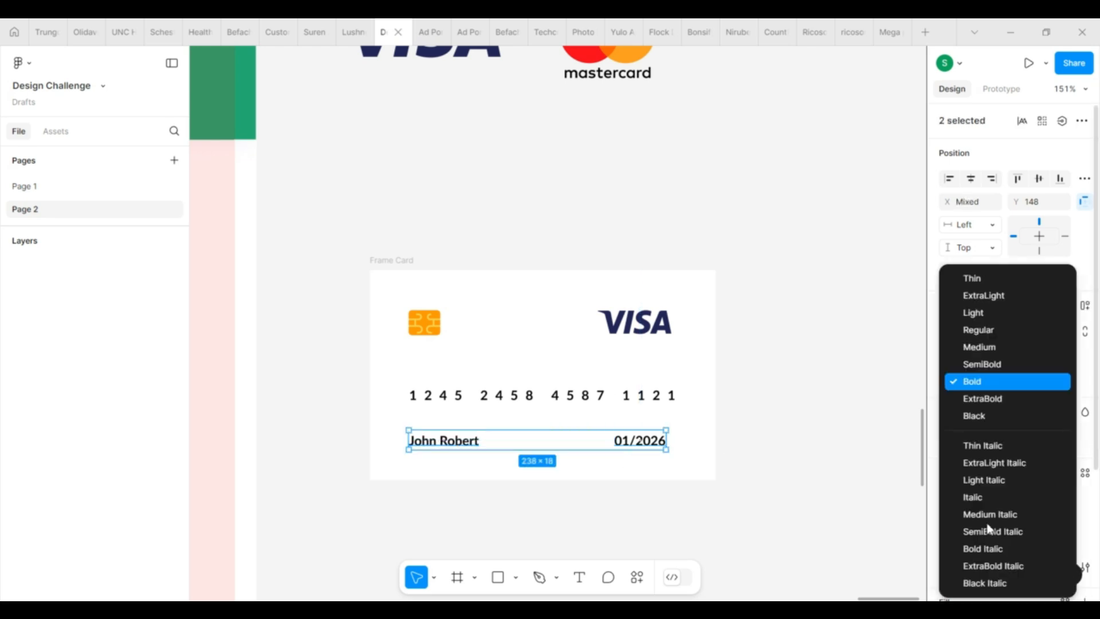
click(986, 347)
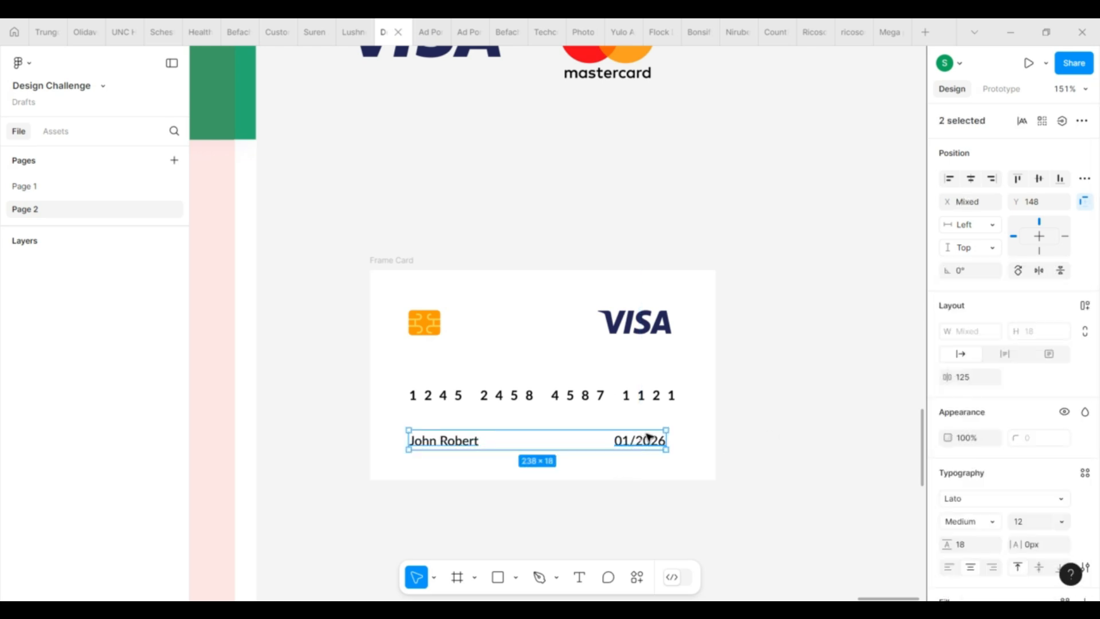
click(642, 396)
click(987, 522)
click(999, 355)
click(746, 445)
click(384, 260)
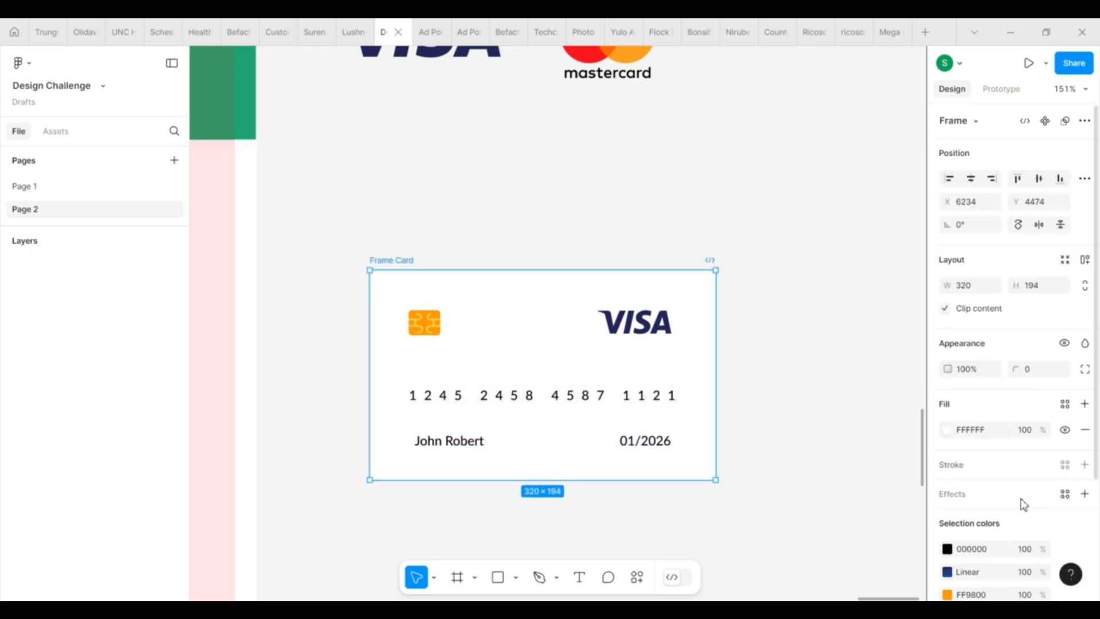
scroll(1024, 504, down, 2)
- Switch the card fill to a linear gradient and make its end stop purple A061FF
click(949, 359)
click(790, 228)
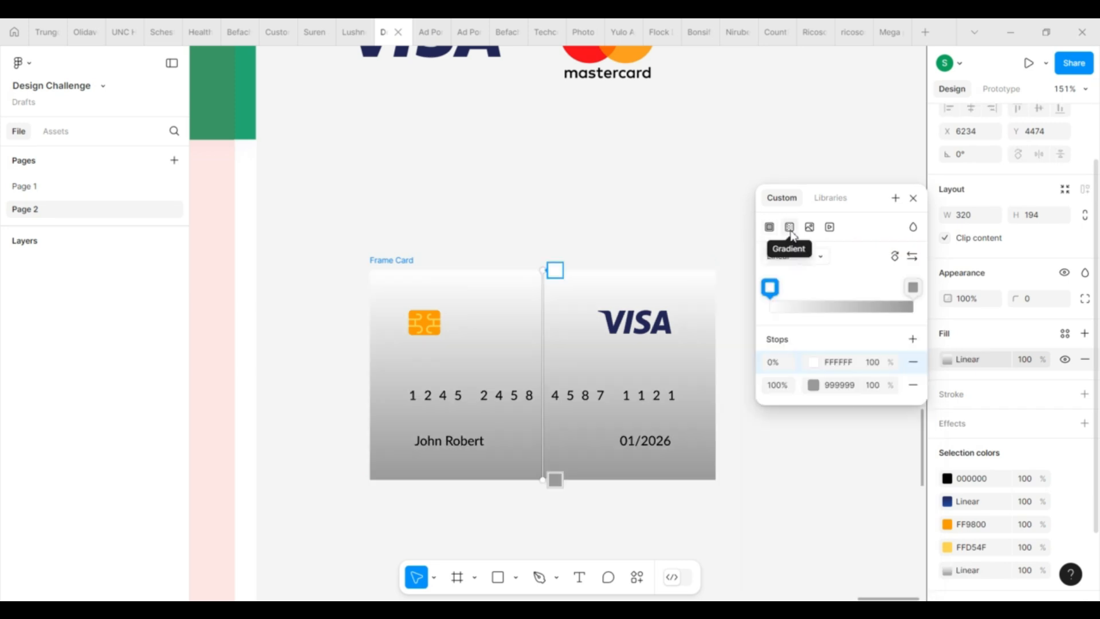
click(814, 362)
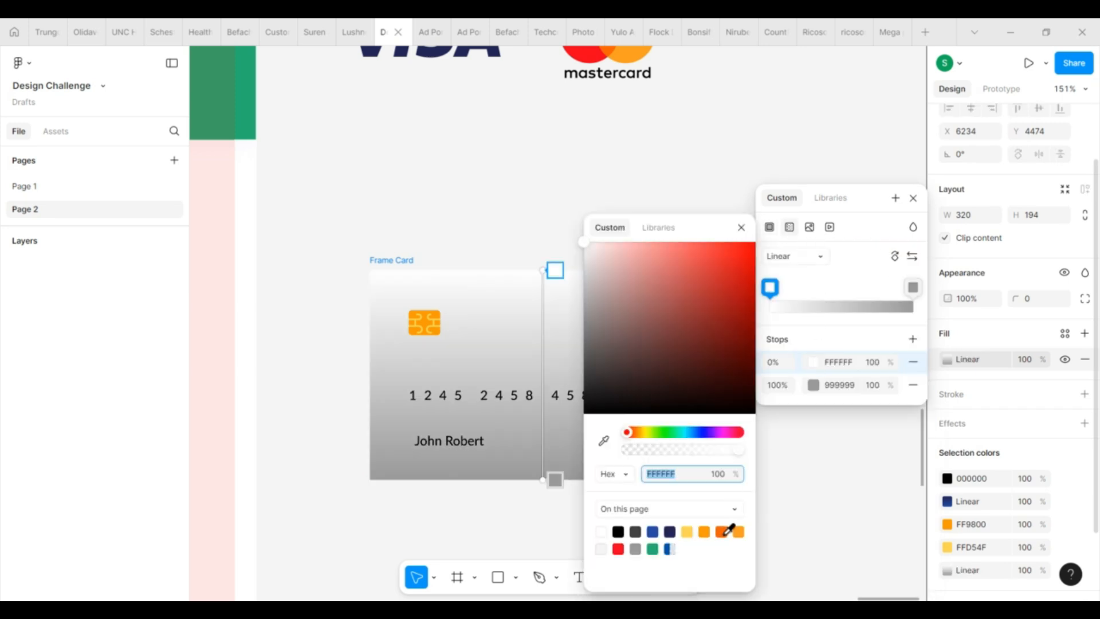
click(722, 532)
drag(693, 256, 669, 240)
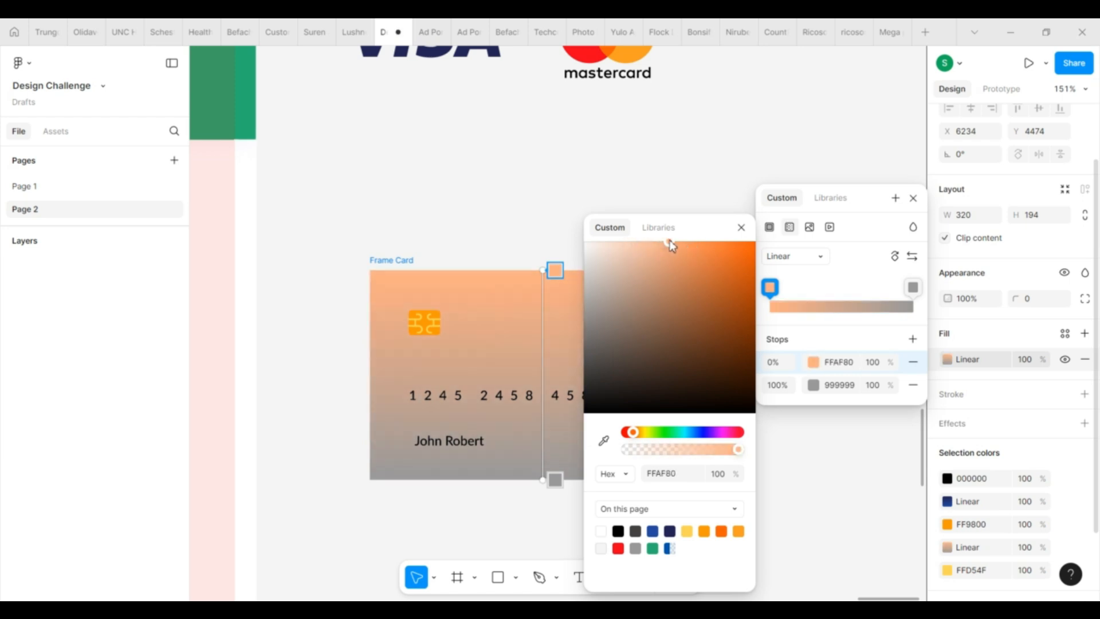
click(815, 386)
drag(714, 433, 708, 434)
drag(687, 253, 694, 230)
- Set the gradient's start stop to mint green 67FFC5
click(820, 366)
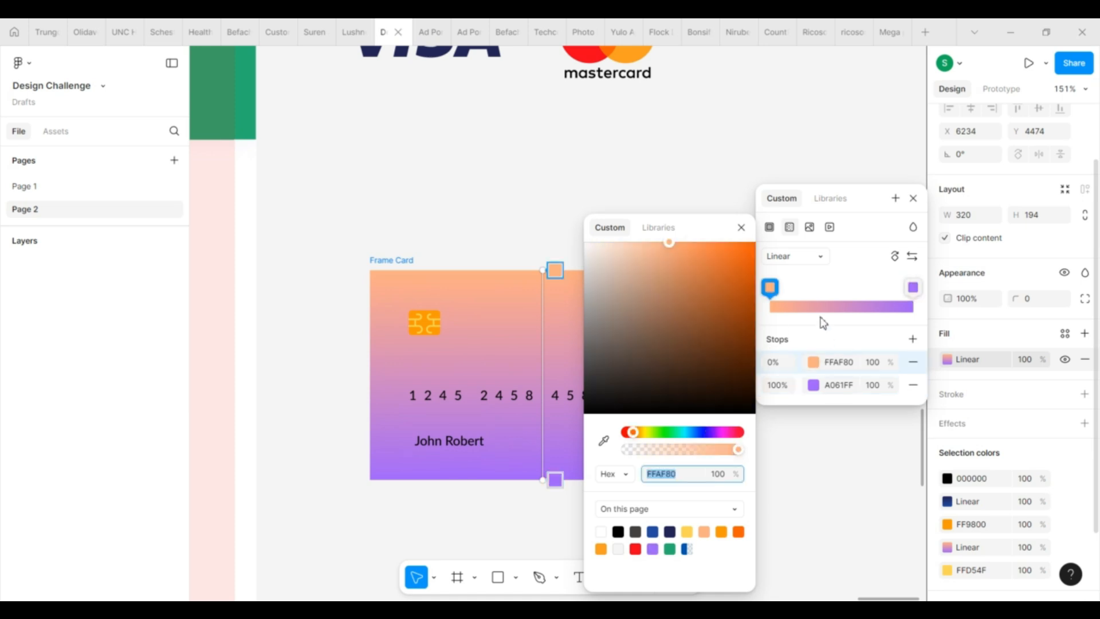
drag(657, 268, 677, 254)
drag(633, 444, 638, 446)
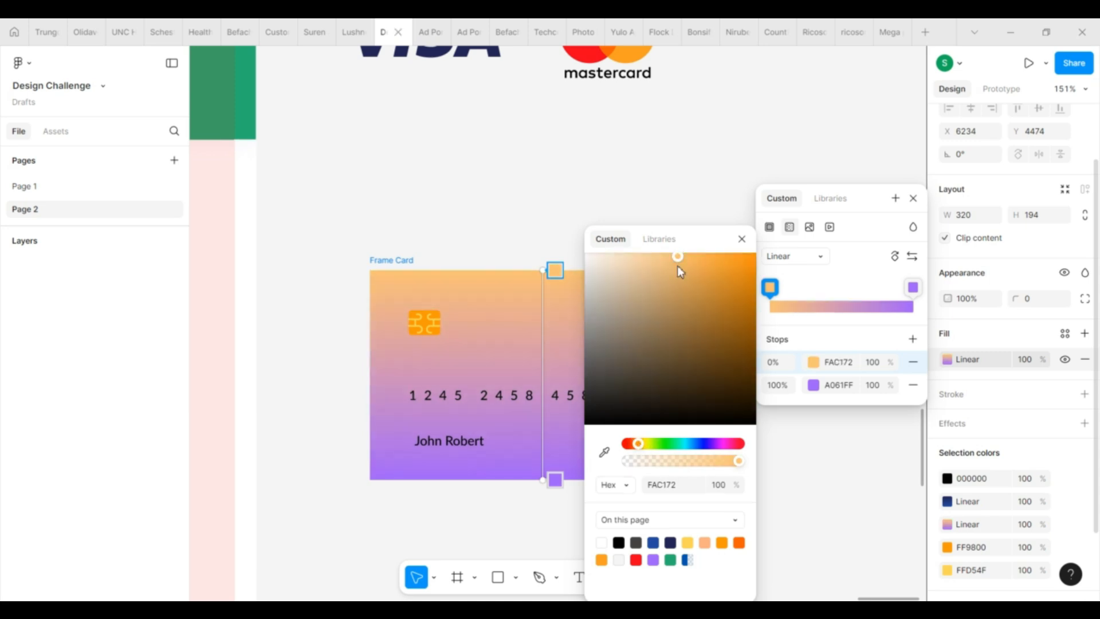
drag(679, 255, 744, 242)
click(743, 240)
click(816, 364)
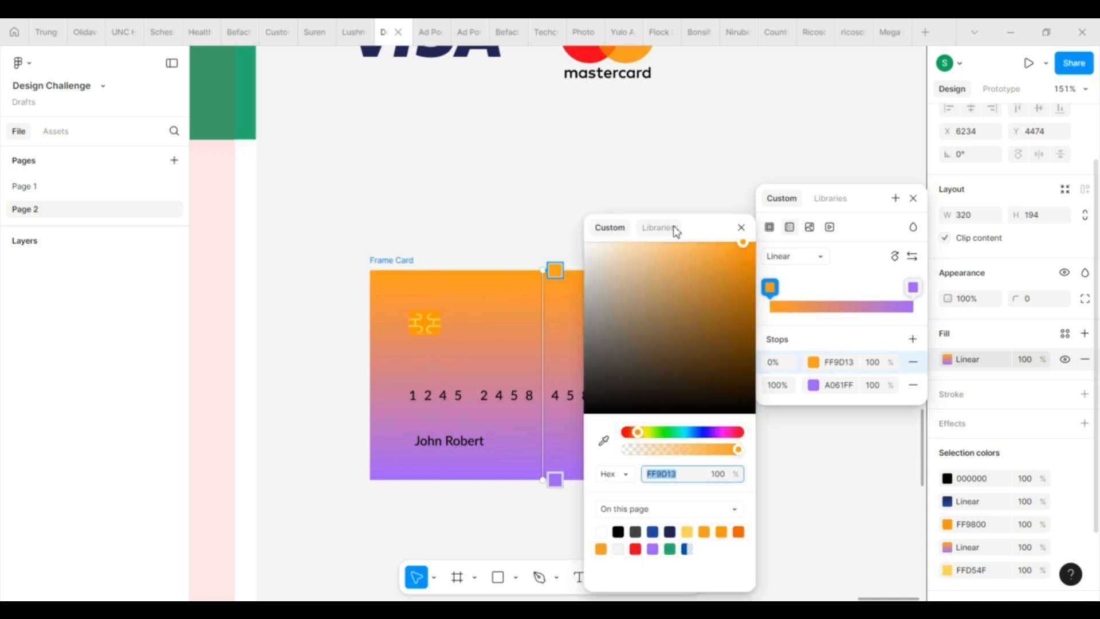
click(699, 244)
drag(638, 432, 676, 431)
click(740, 228)
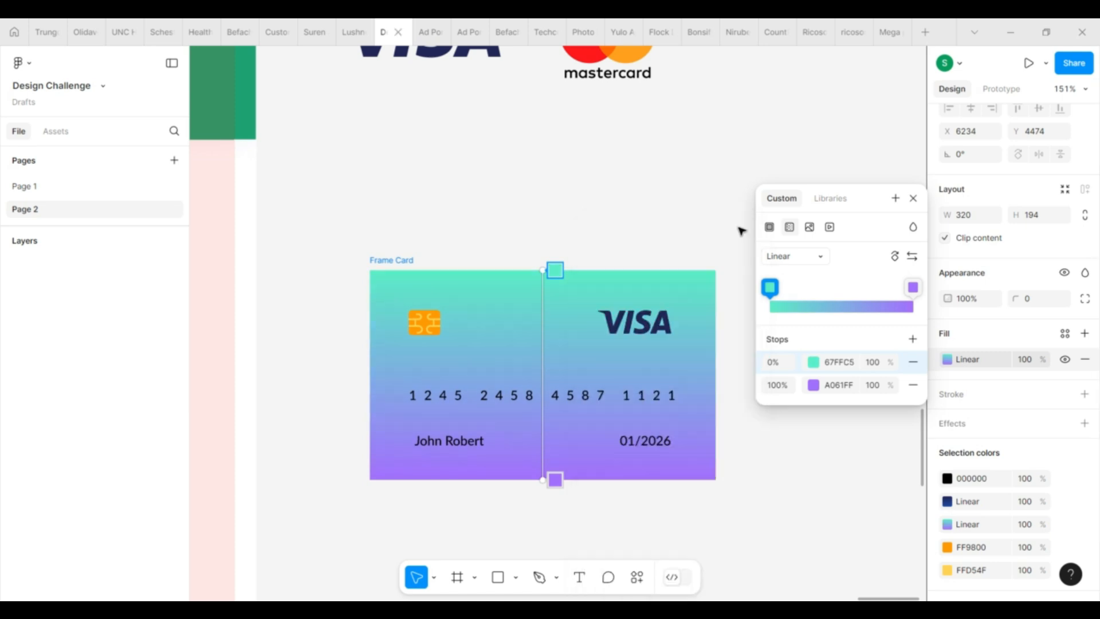
click(755, 462)
- Make the card number, name and date text white
click(664, 394)
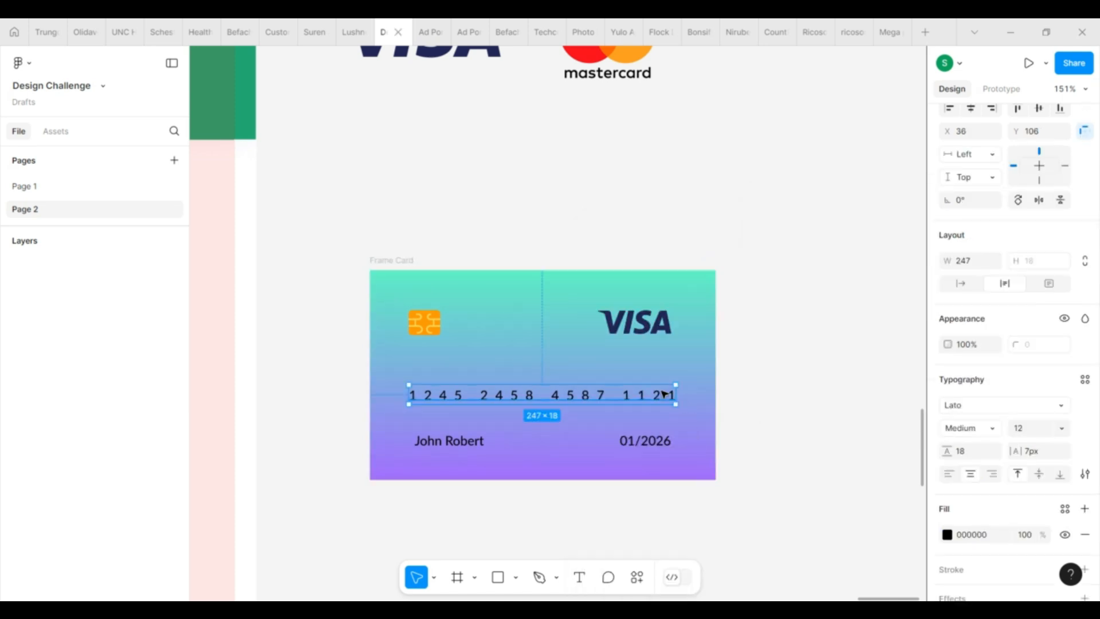
shift+click(653, 446)
shift+click(448, 444)
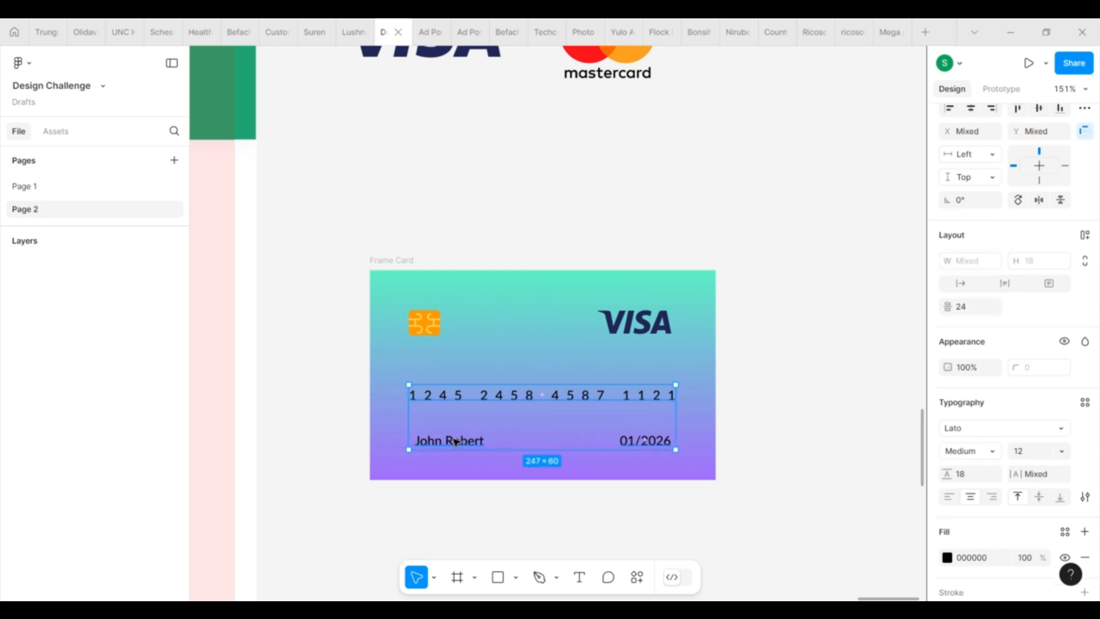
click(948, 535)
click(779, 531)
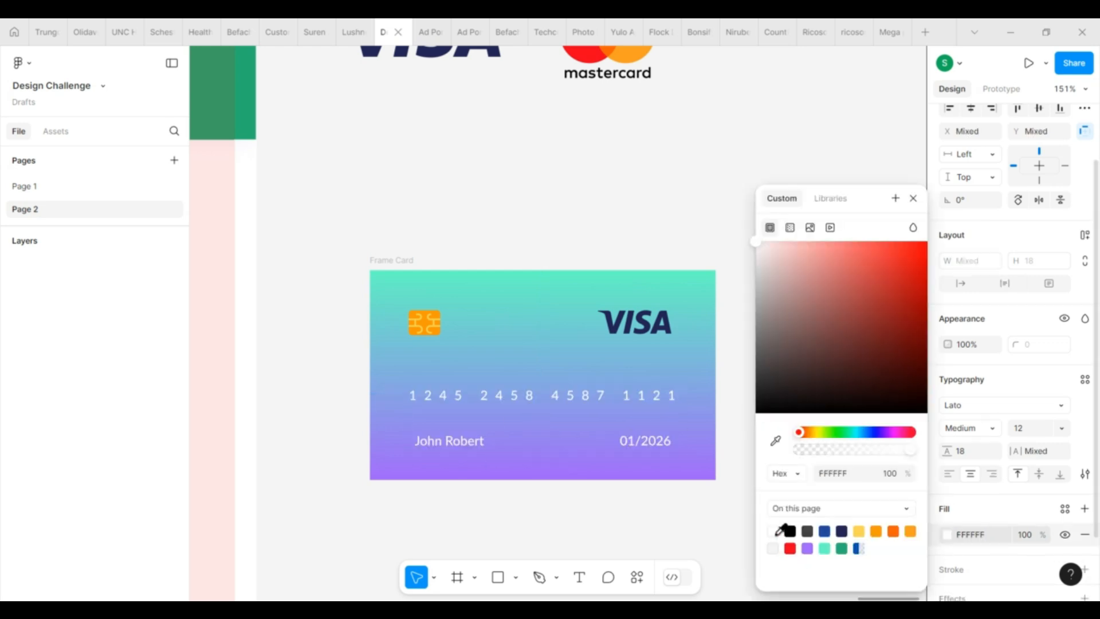
click(912, 199)
click(641, 235)
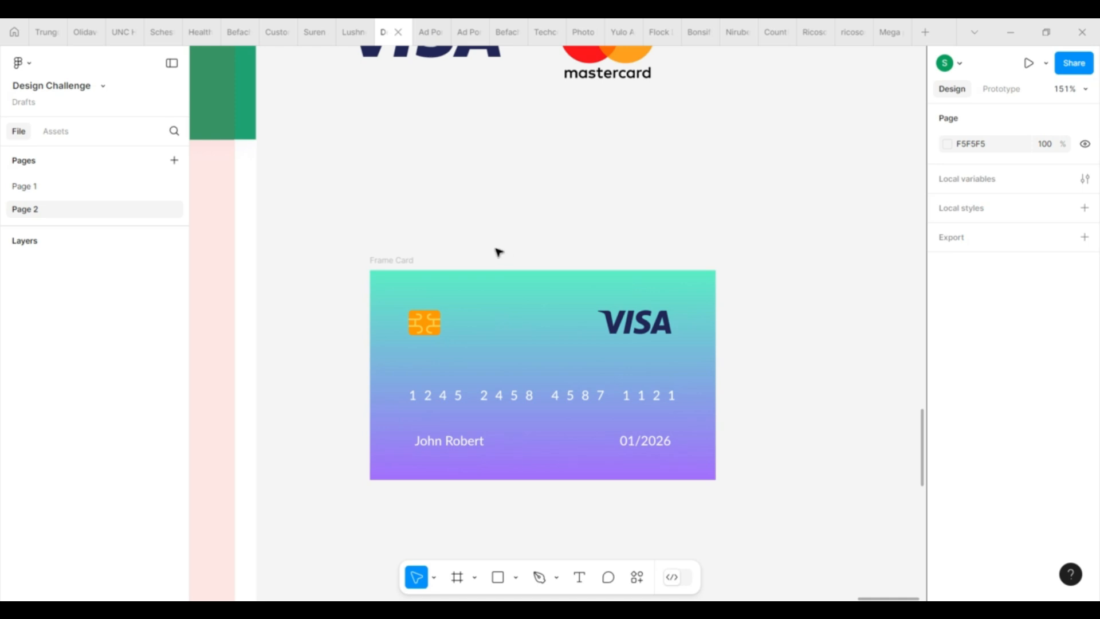
- Give the Visa card frame a corner radius of 20
click(408, 259)
click(1040, 369)
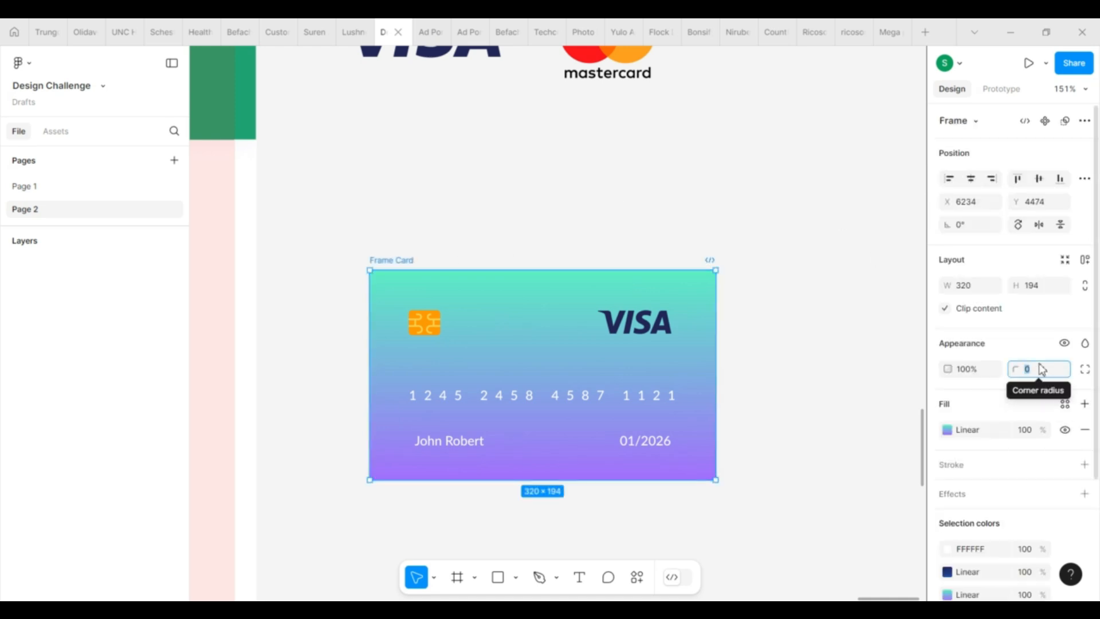
text(20)
key(Return)
click(871, 407)
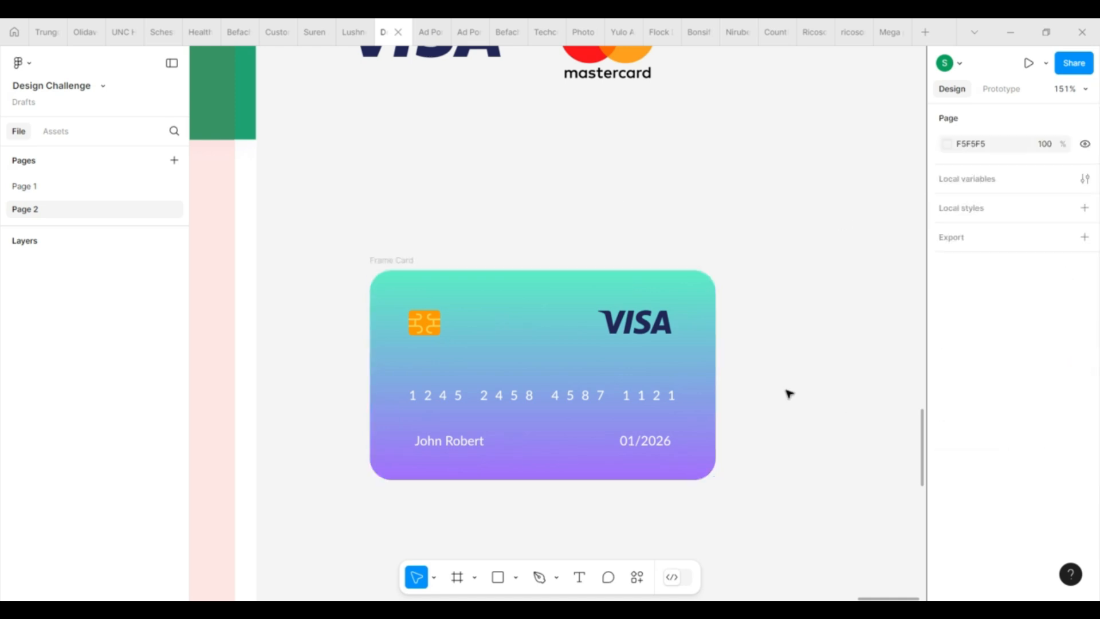
scroll(789, 394, down, 2)
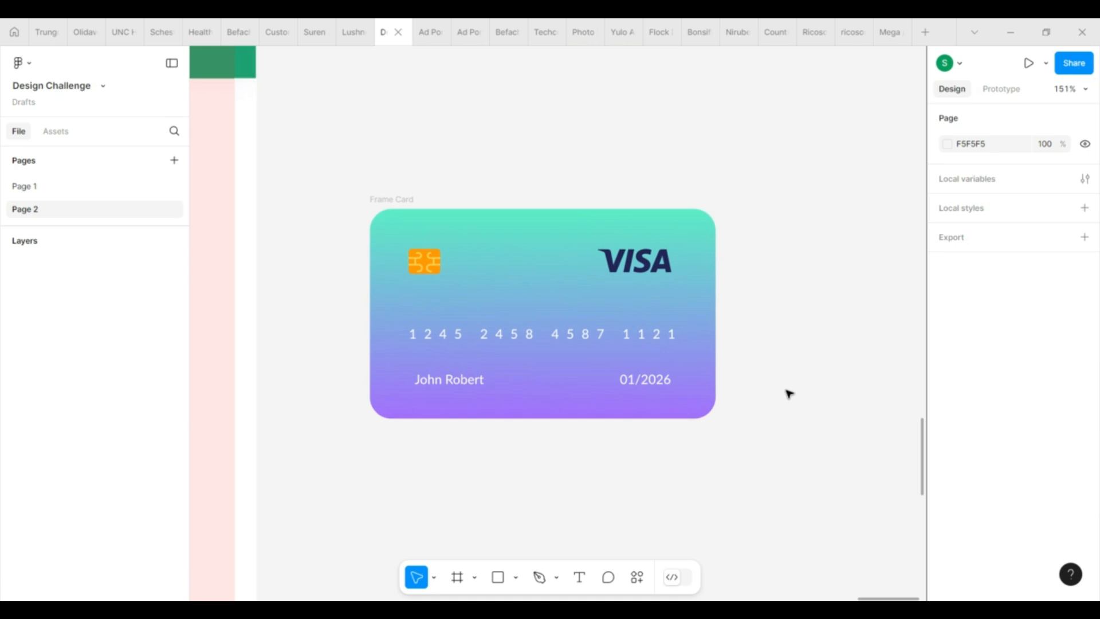
- Wrap name and date in an auto-layout row, nest it with the number, and make the row fill the width
click(455, 375)
shift+click(652, 371)
key(shift+a)
shift+click(621, 325)
key(shift+a)
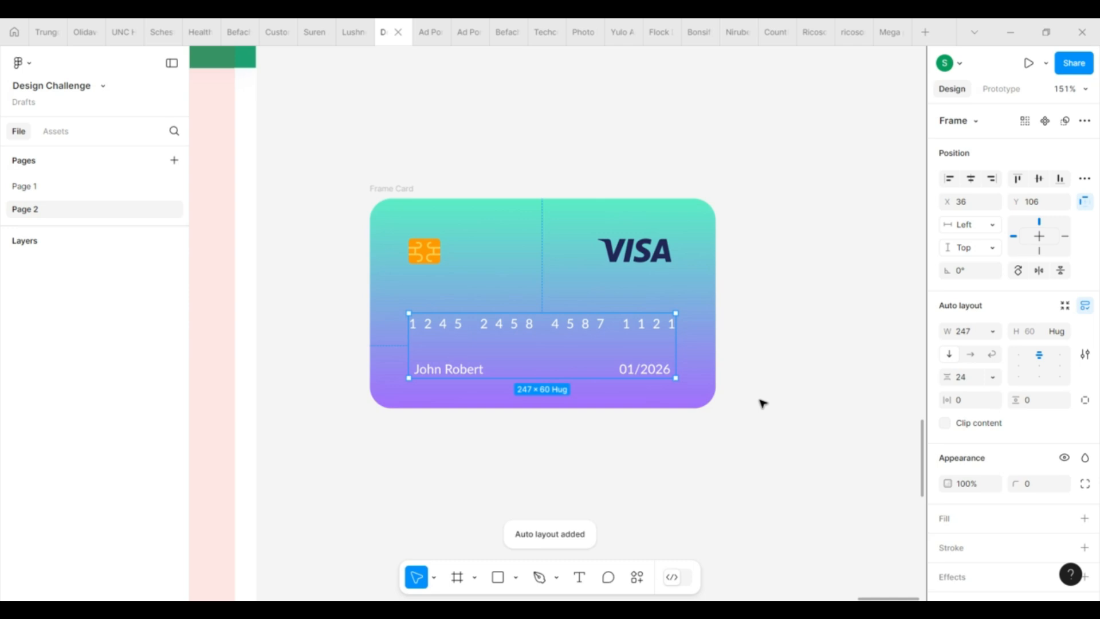
click(651, 371)
click(990, 291)
click(994, 319)
click(800, 406)
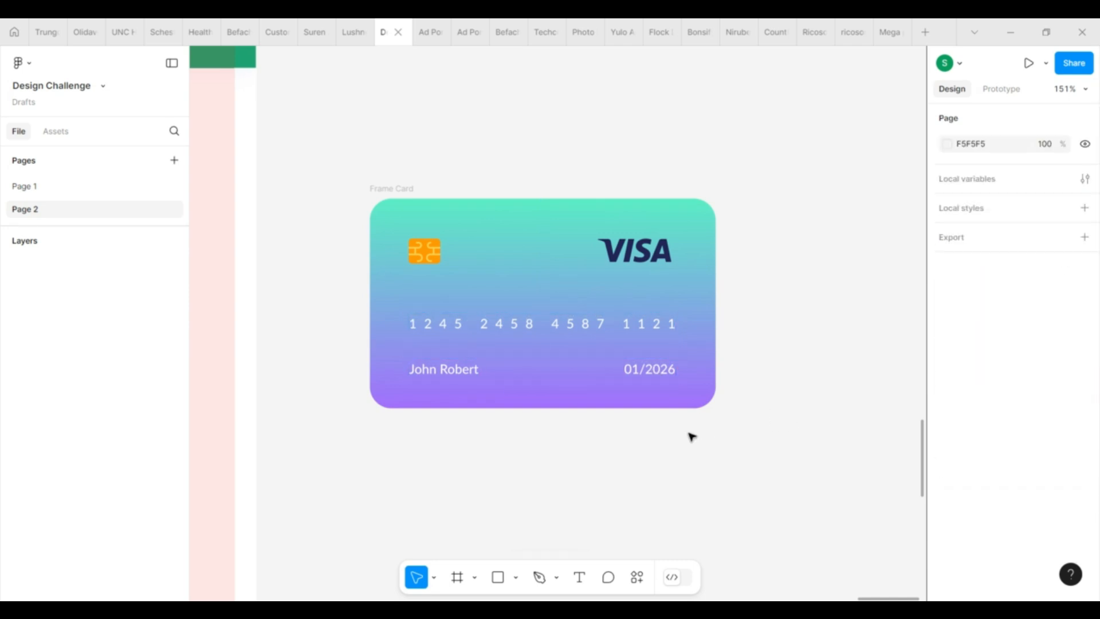
- Centre the text block horizontally on the card and move it up about 17 px
click(533, 341)
click(970, 181)
click(758, 350)
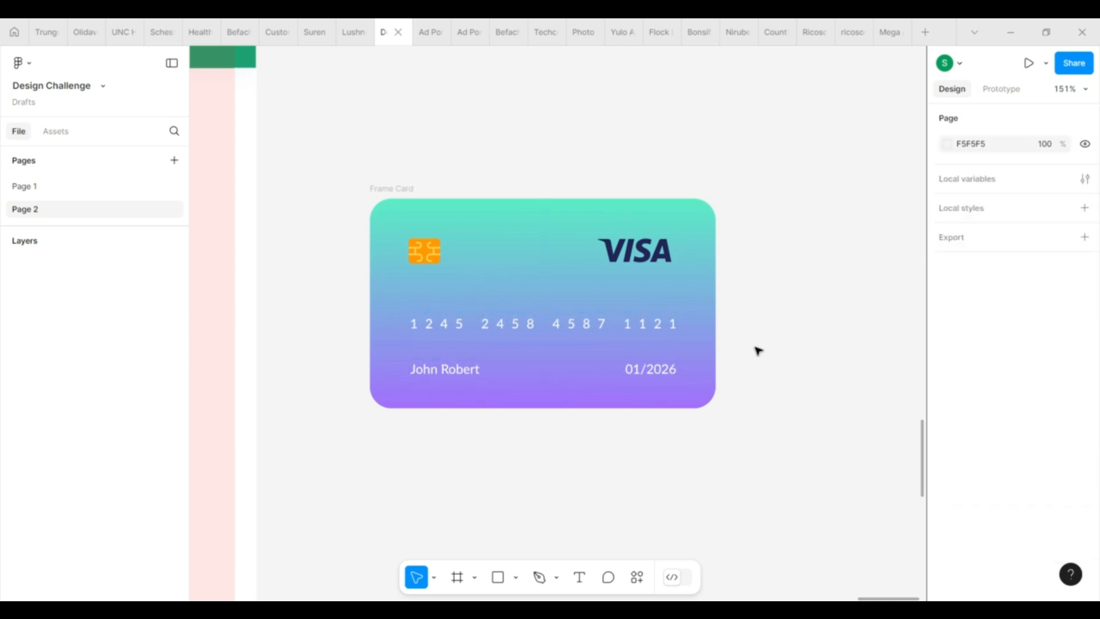
click(651, 351)
drag(651, 351, 651, 342)
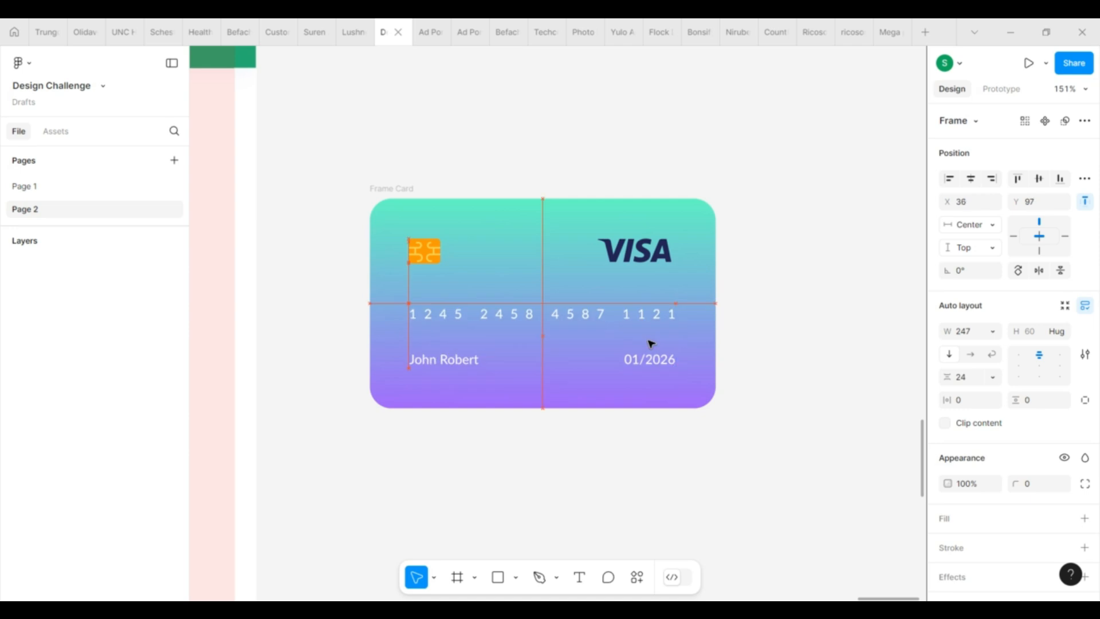
click(841, 384)
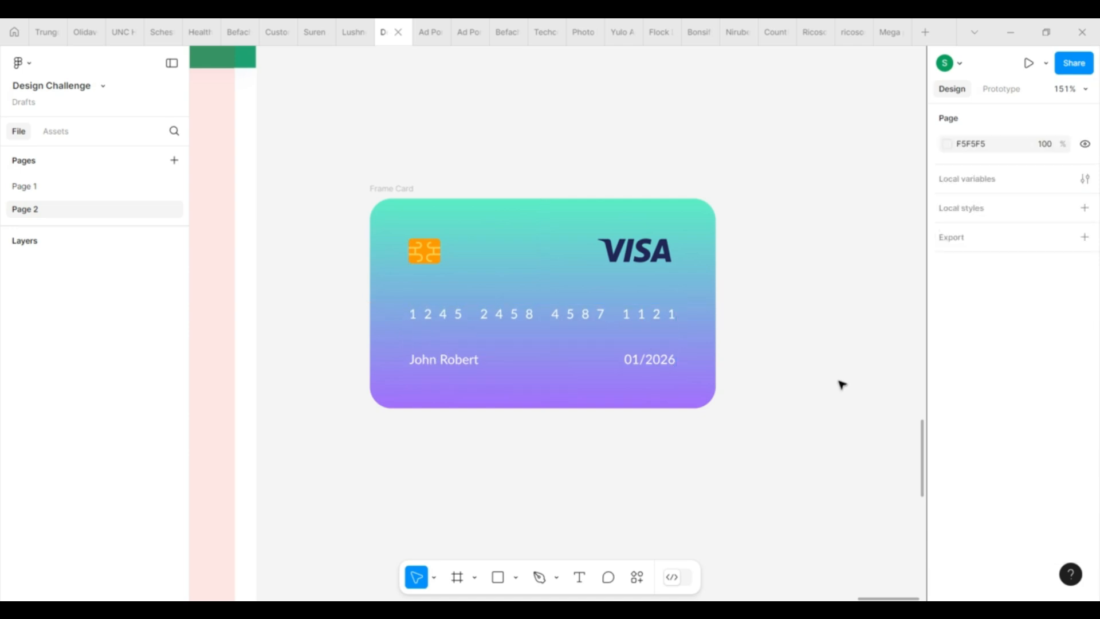
scroll(614, 449, down, 2)
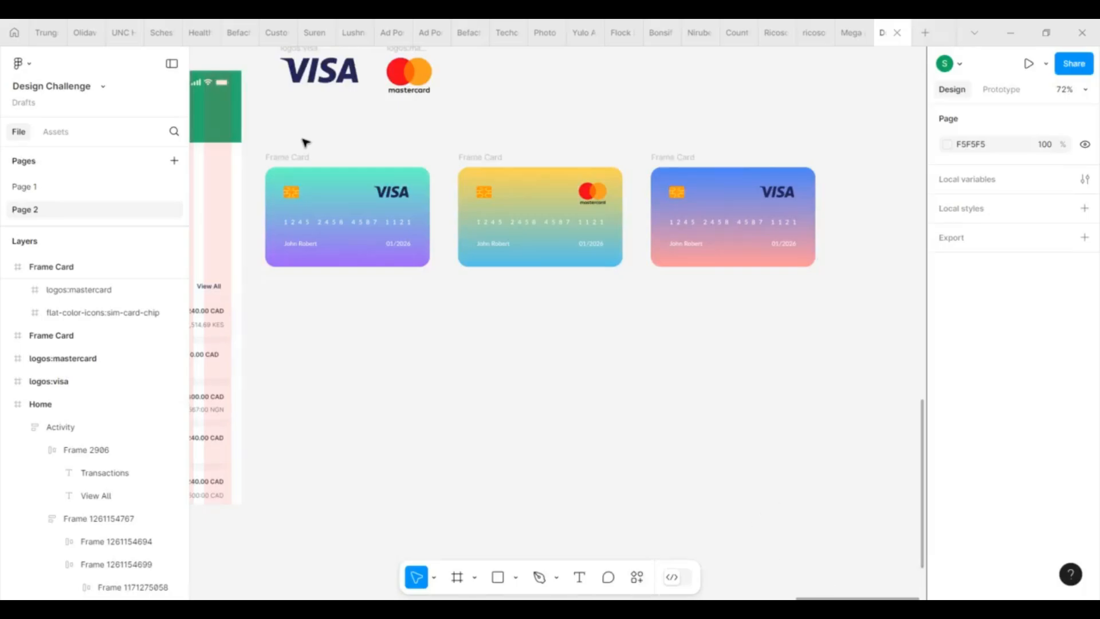
drag(298, 156, 302, 155)
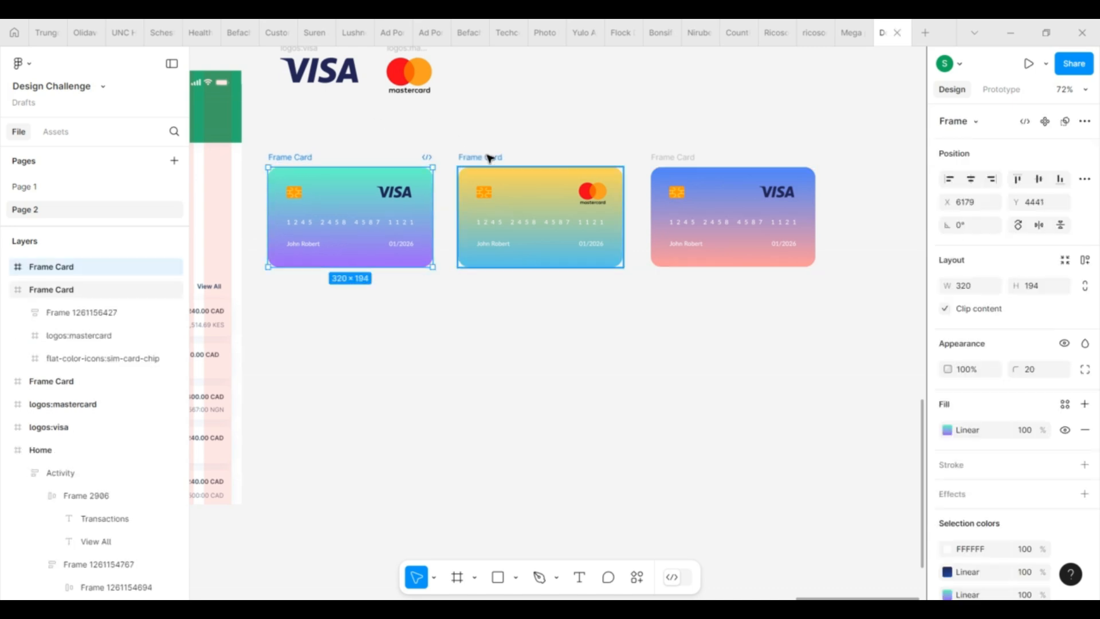
drag(489, 158, 440, 262)
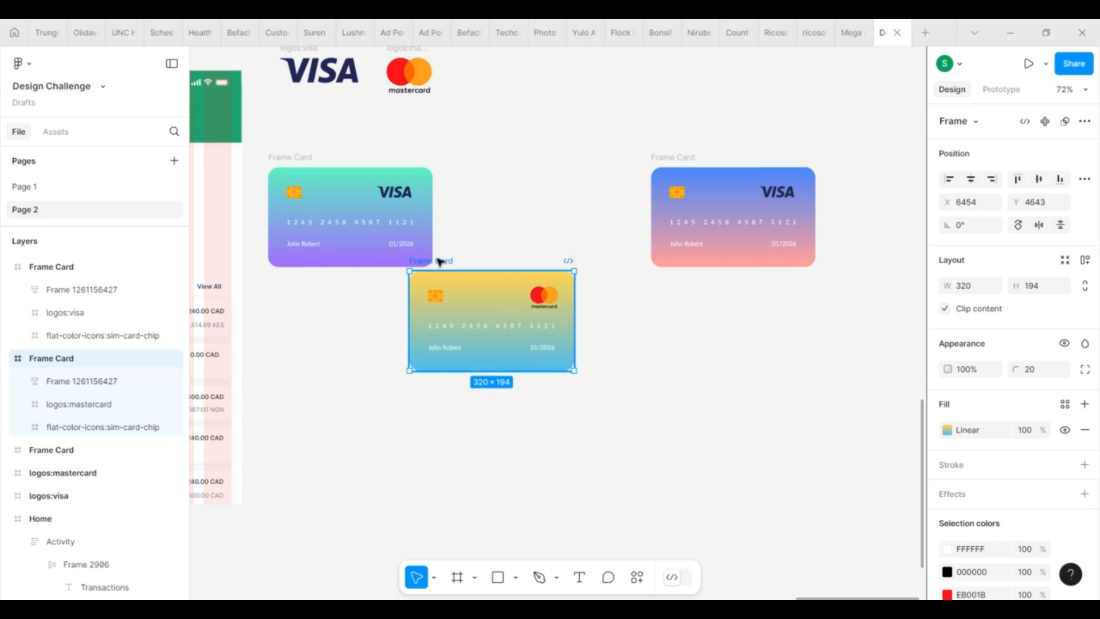
key(ctrl+z)
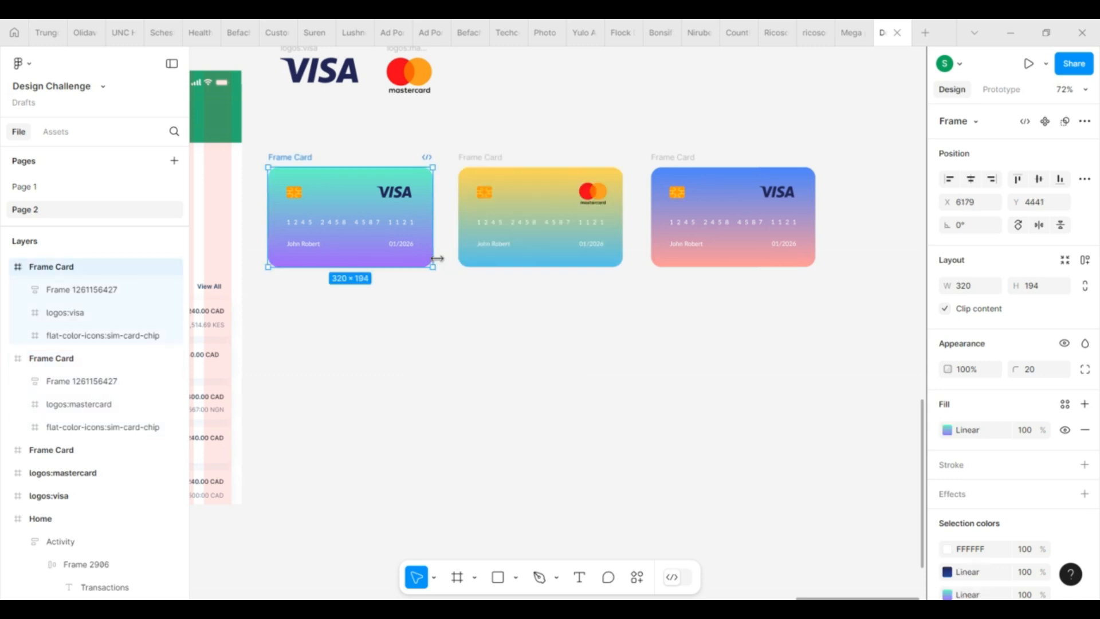
click(546, 338)
- Draw a new frame and move the Visa card into it
click(457, 577)
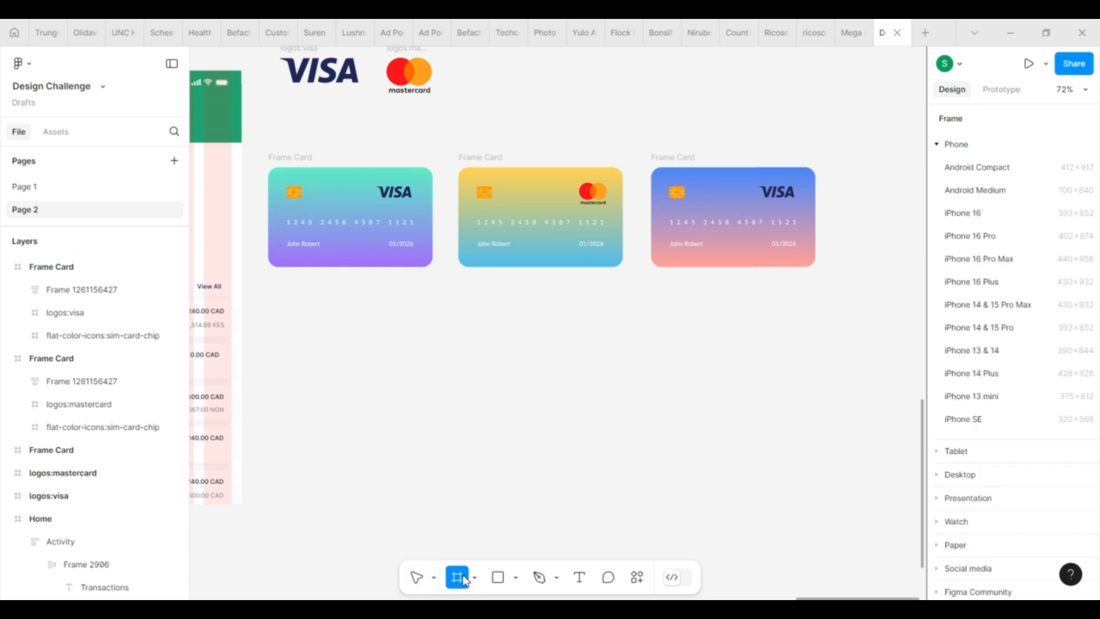
drag(268, 161, 432, 276)
click(470, 368)
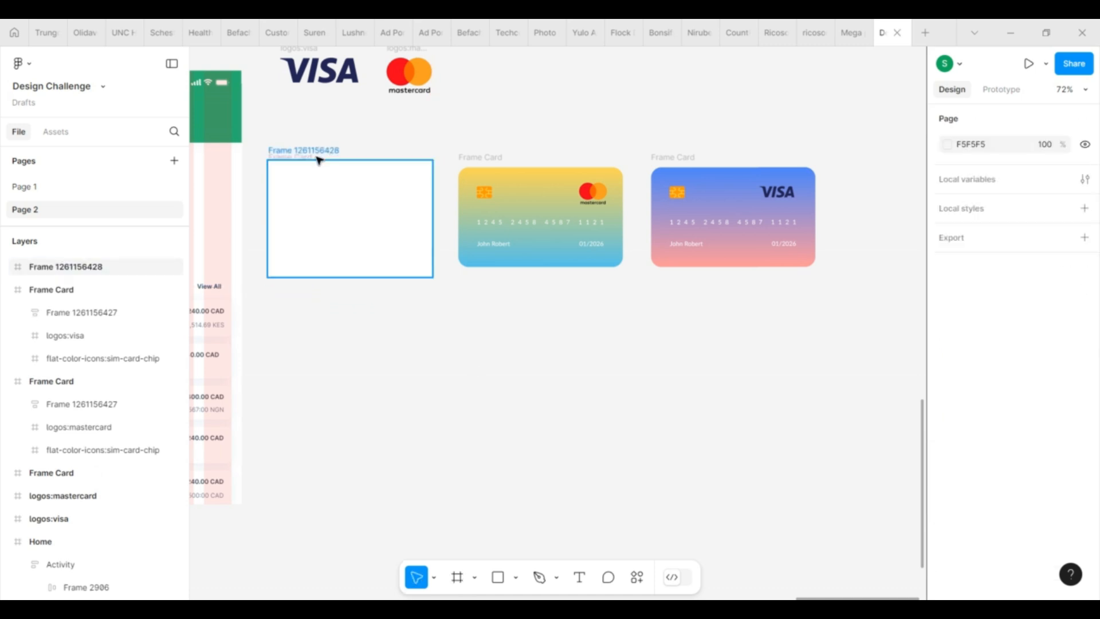
drag(333, 246, 442, 386)
click(297, 162)
drag(298, 162, 406, 302)
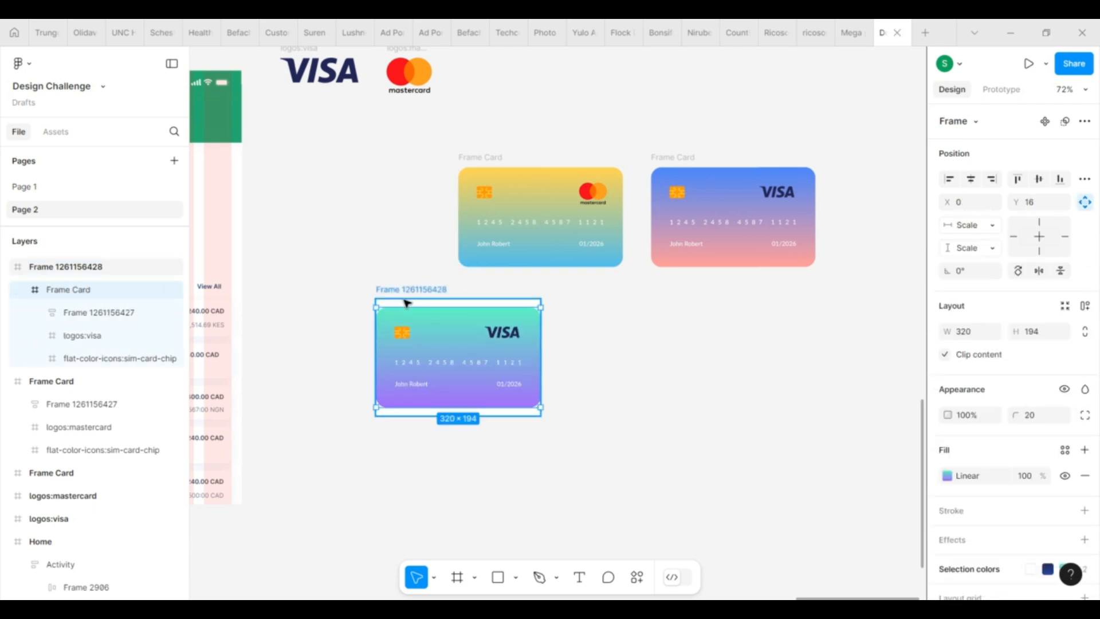
- Remove the new frame's fill
scroll(948, 447, down, 1)
click(1086, 432)
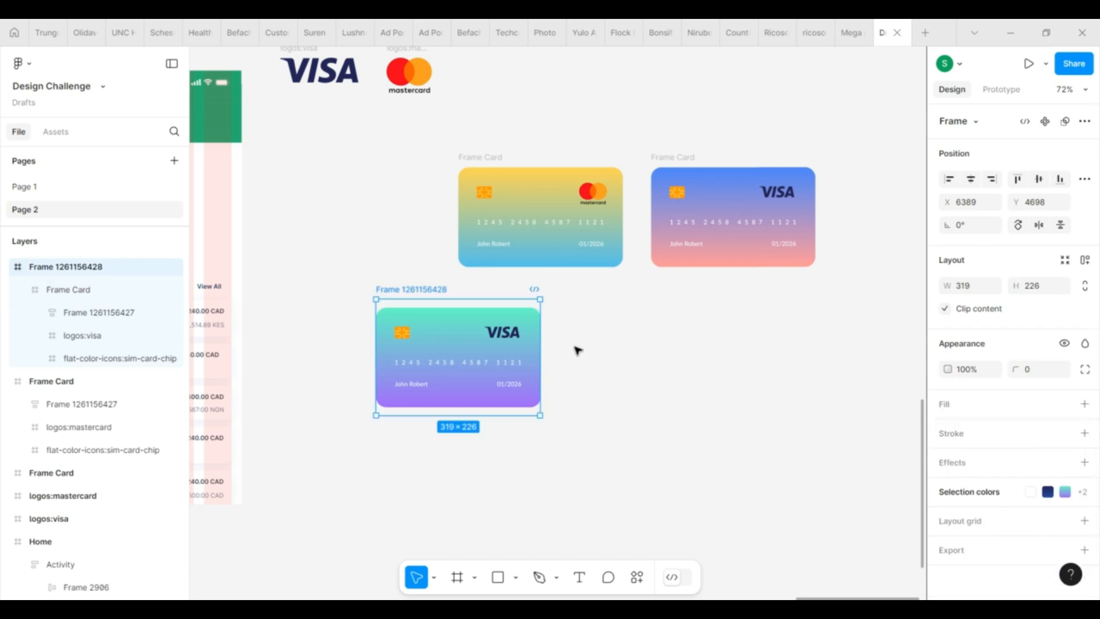
click(452, 462)
scroll(486, 447, up, 2)
- Move the Mastercard card into the frame and place it on top in the layer stack
drag(483, 111, 400, 267)
click(91, 270)
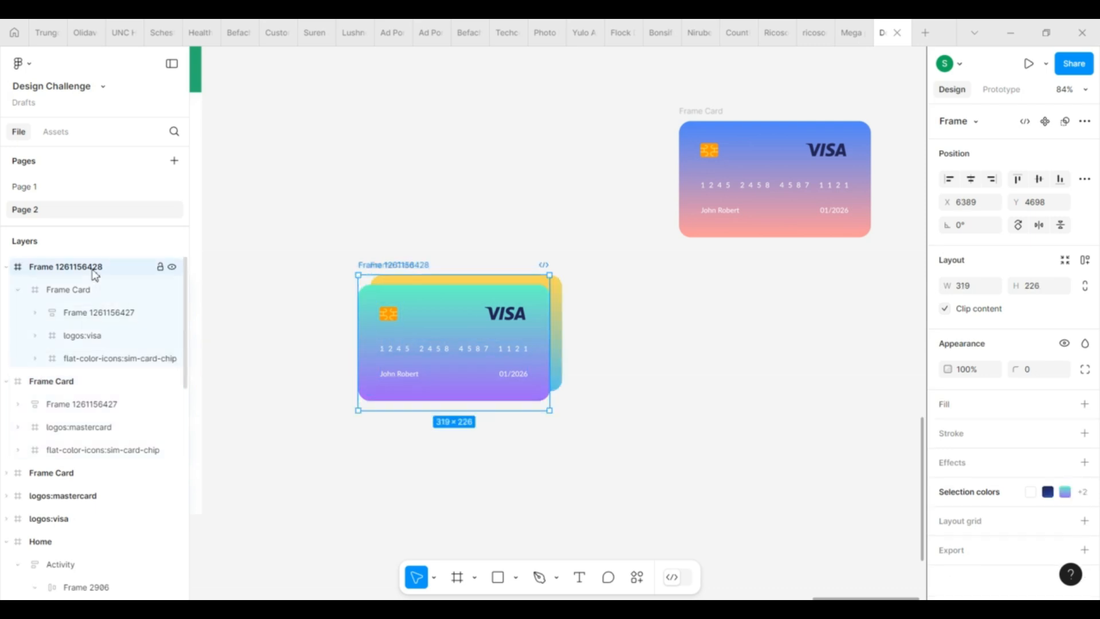
click(74, 391)
drag(60, 388, 95, 290)
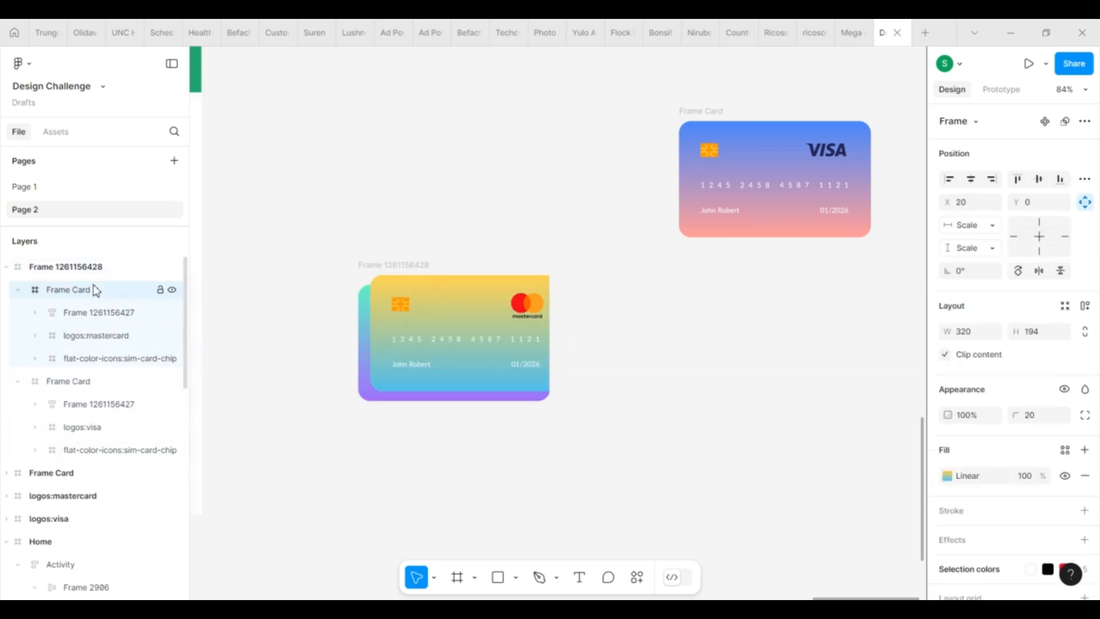
click(95, 383)
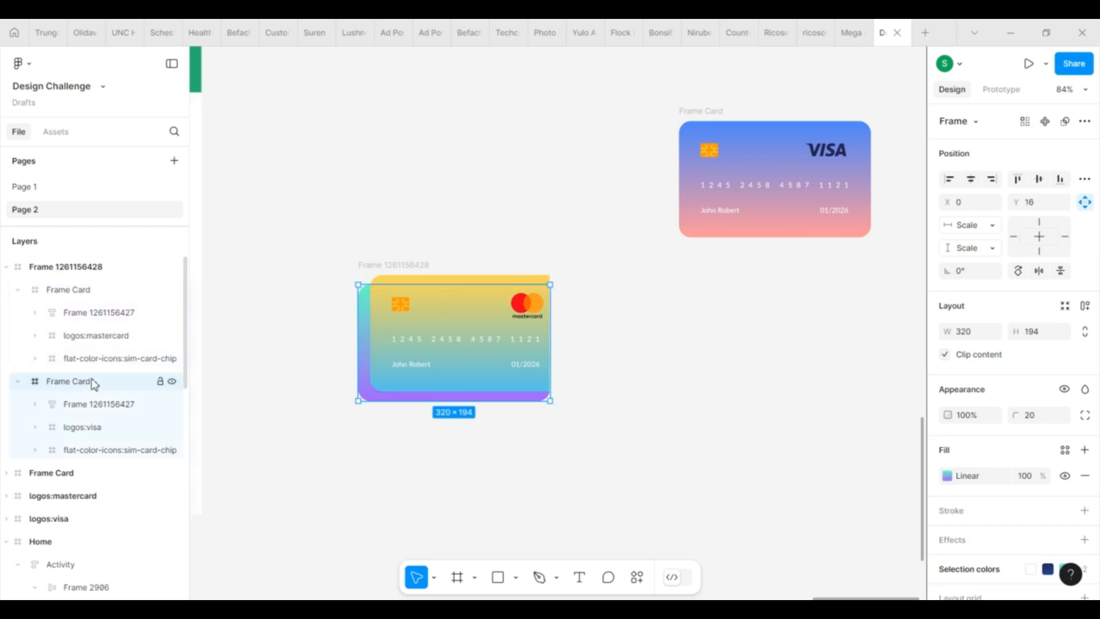
- Bring the Visa card to the front and turn off Clip content on the stacking frame
right_click(373, 395)
mouse_move(499, 459)
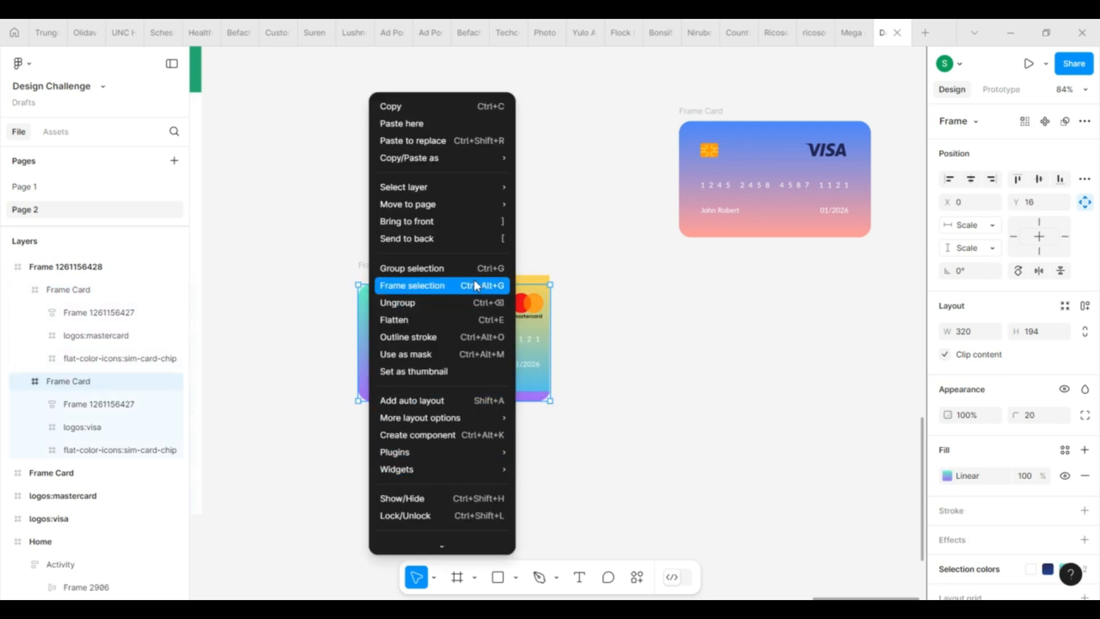
mouse_move(514, 177)
click(466, 221)
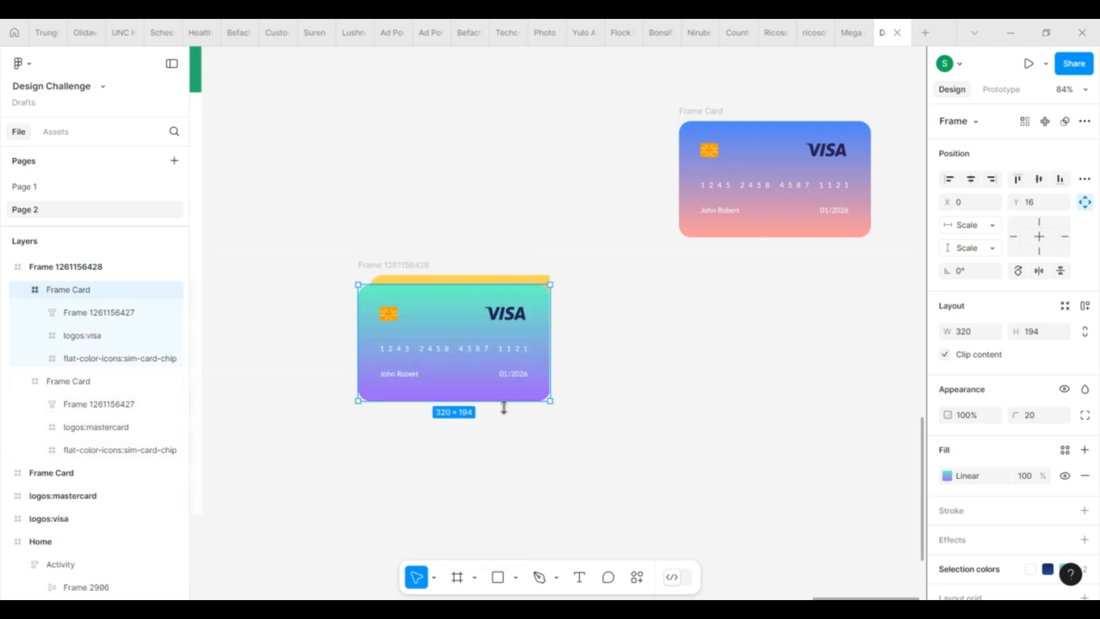
click(356, 305)
click(356, 305)
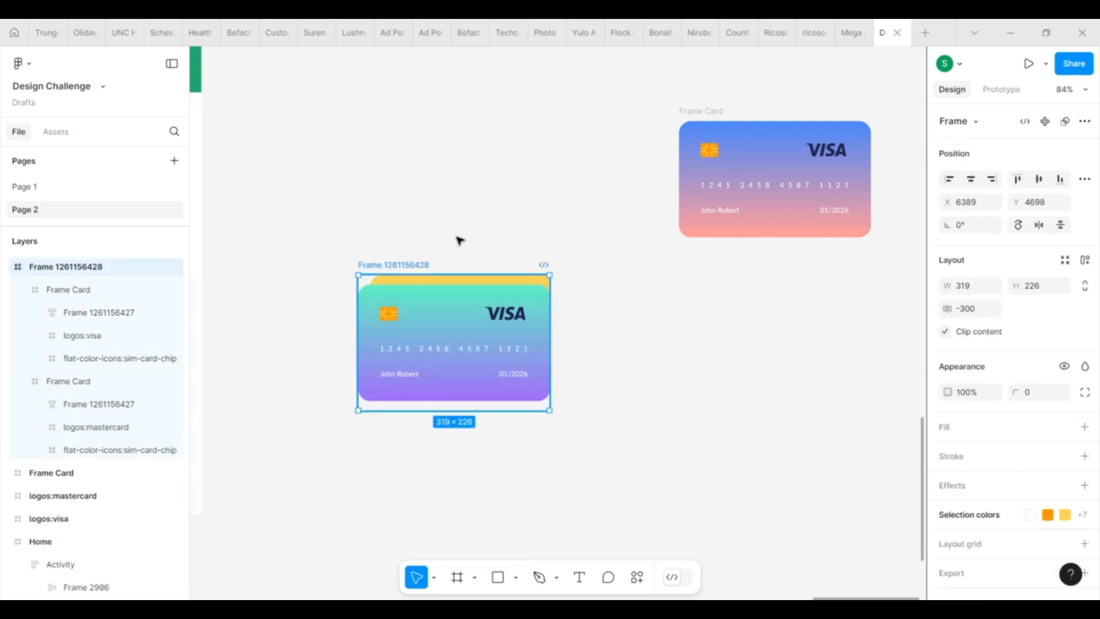
click(945, 331)
click(476, 472)
- Tilt the Mastercard card about 3°, and add the blue-pink card to the frame tilted −7.84°
click(560, 285)
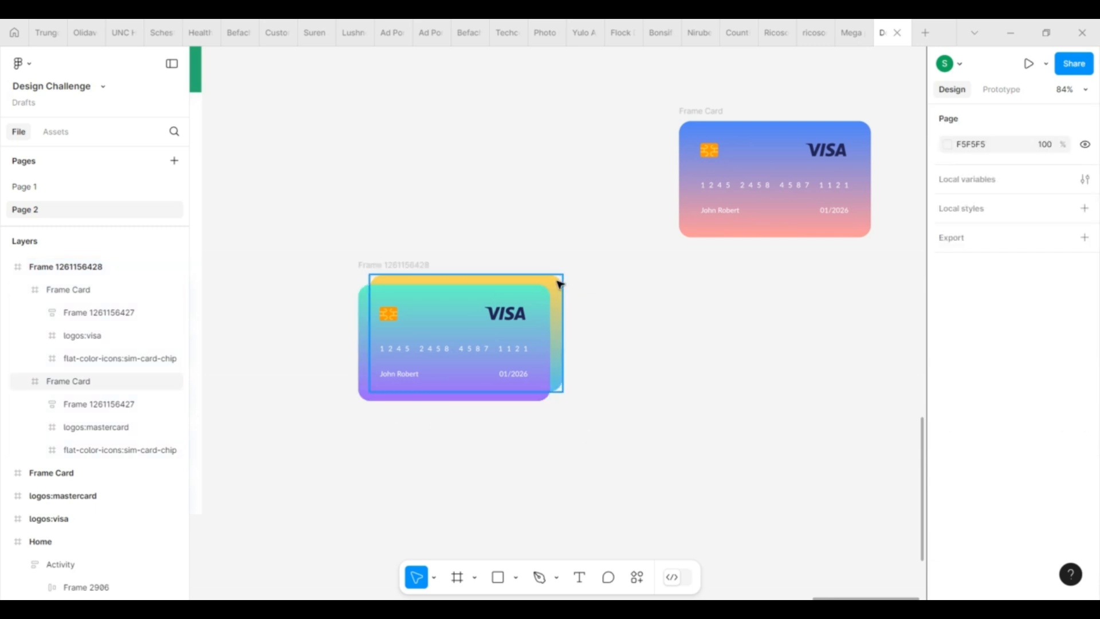
drag(569, 393, 569, 401)
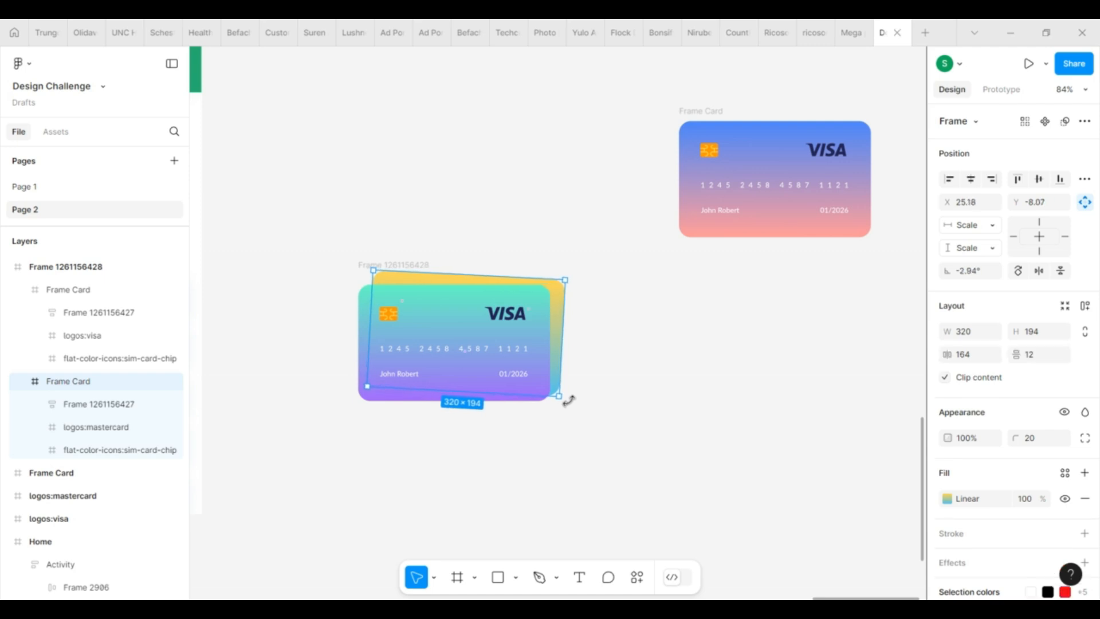
click(624, 425)
drag(711, 107, 410, 260)
drag(74, 479, 93, 467)
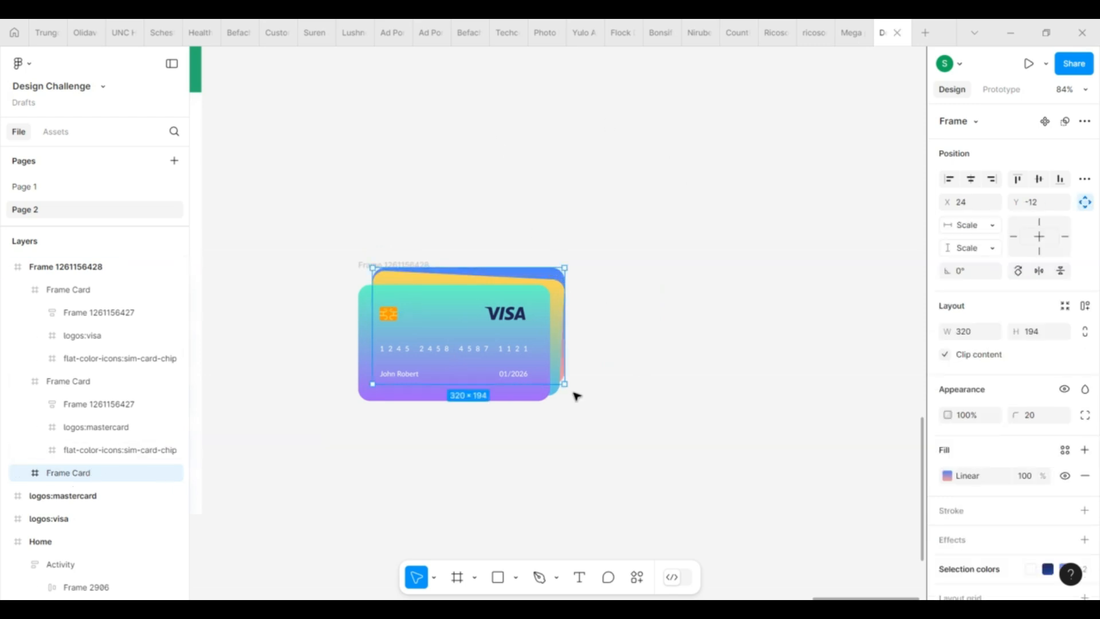
drag(574, 385, 571, 404)
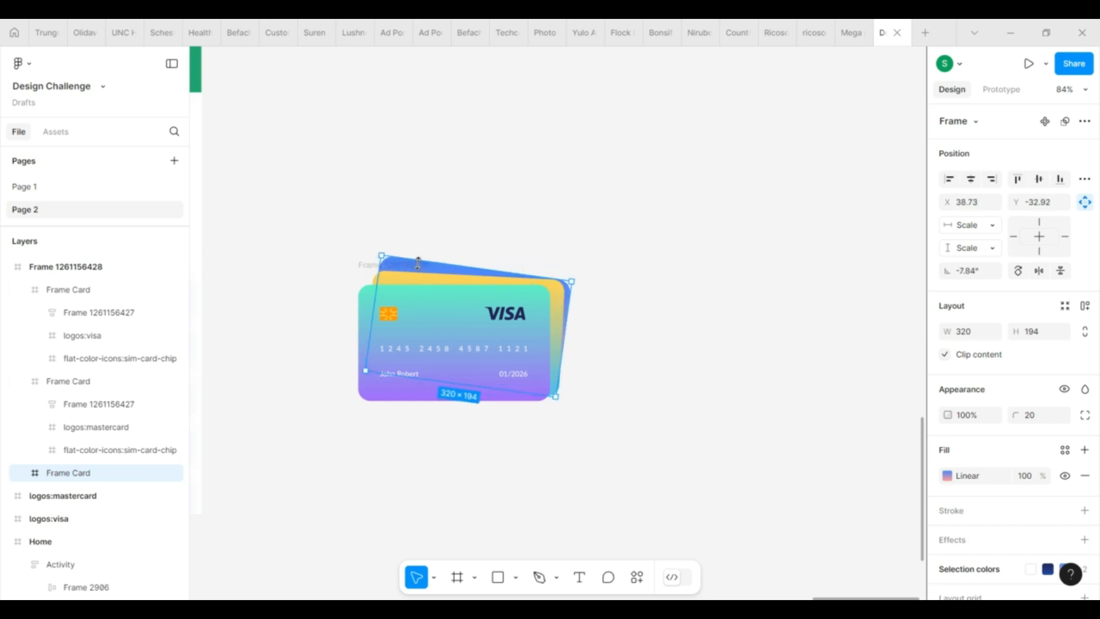
drag(406, 264, 412, 261)
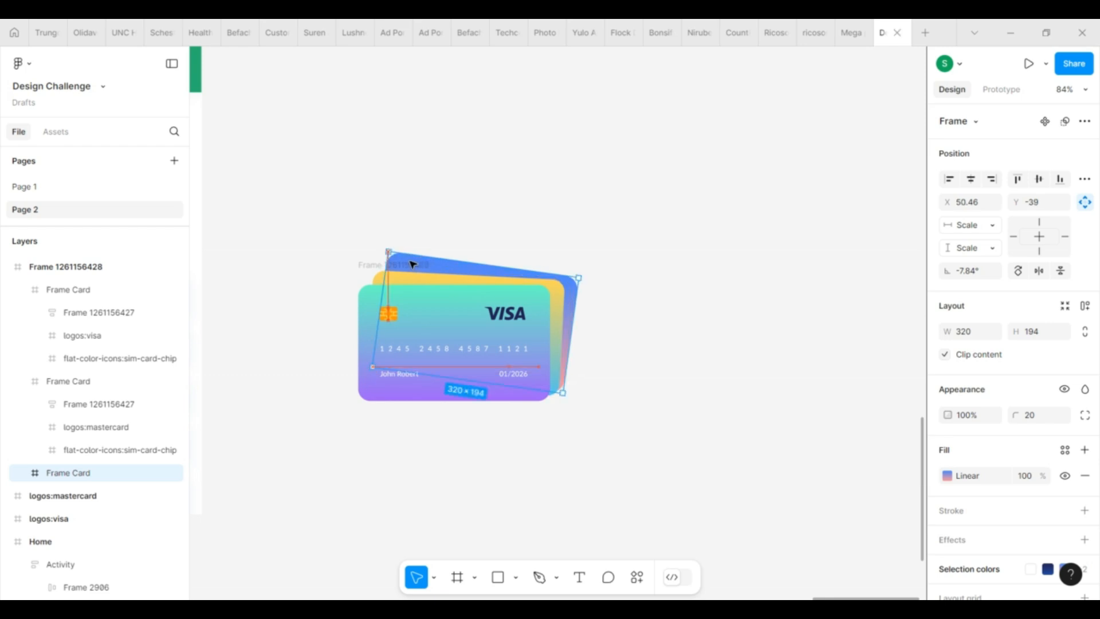
click(609, 375)
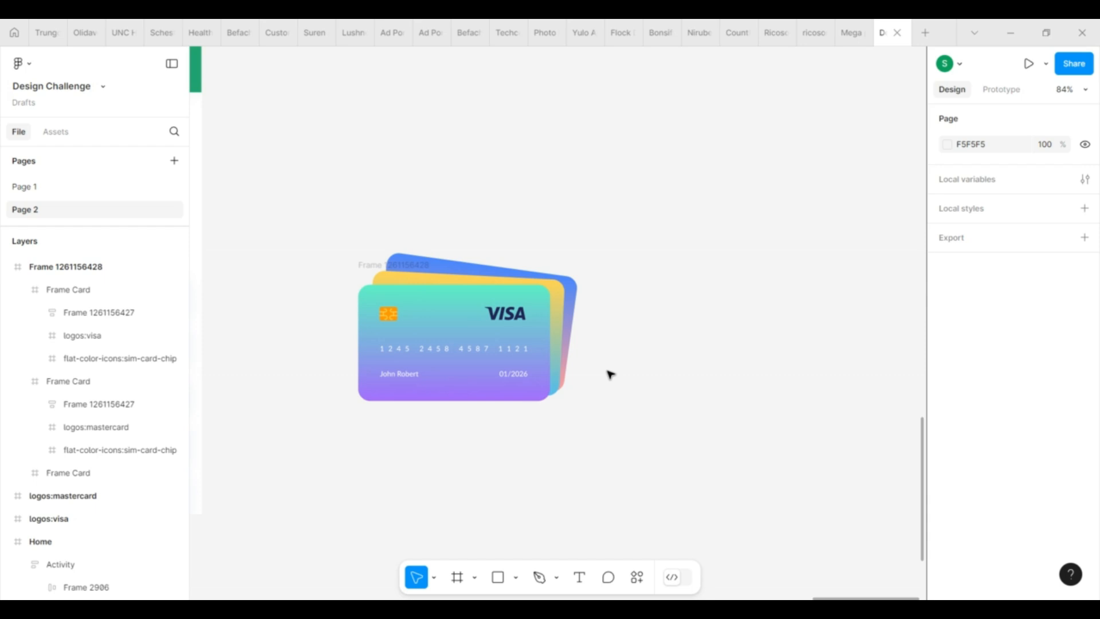
click(367, 267)
alt+drag(366, 269, 357, 426)
scroll(662, 357, down, 2)
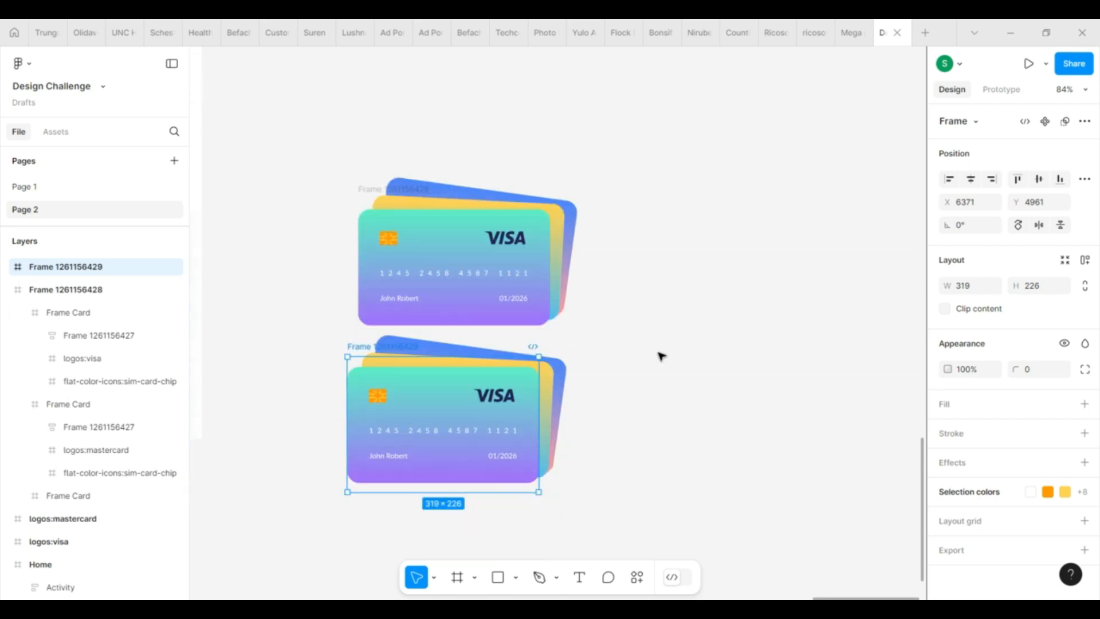
scroll(662, 357, down, 3)
drag(364, 261, 373, 265)
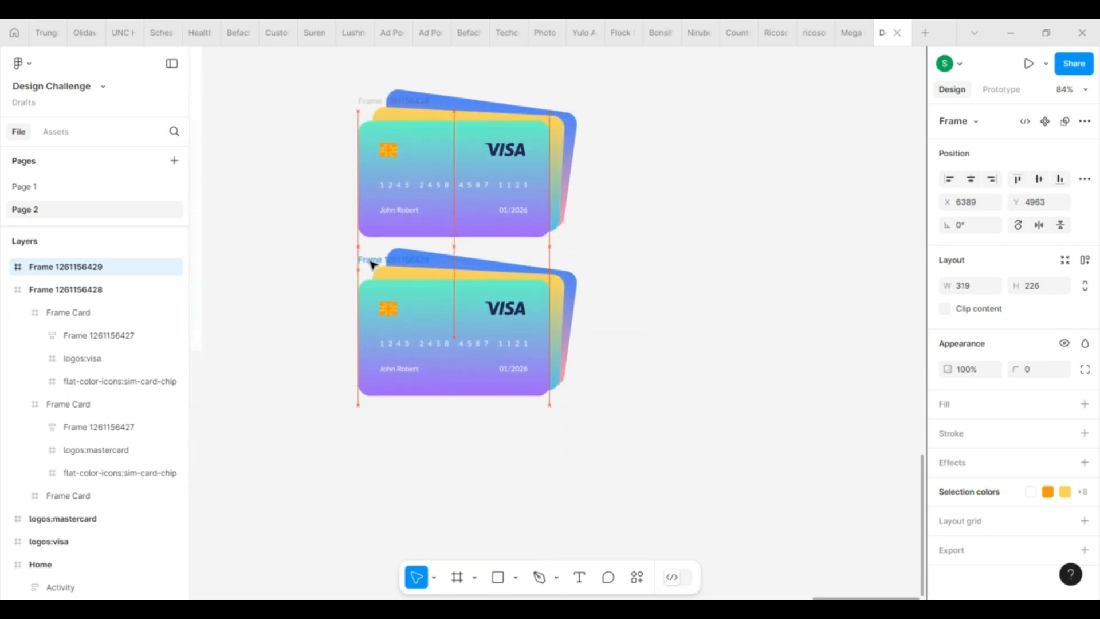
click(451, 293)
drag(473, 369, 644, 336)
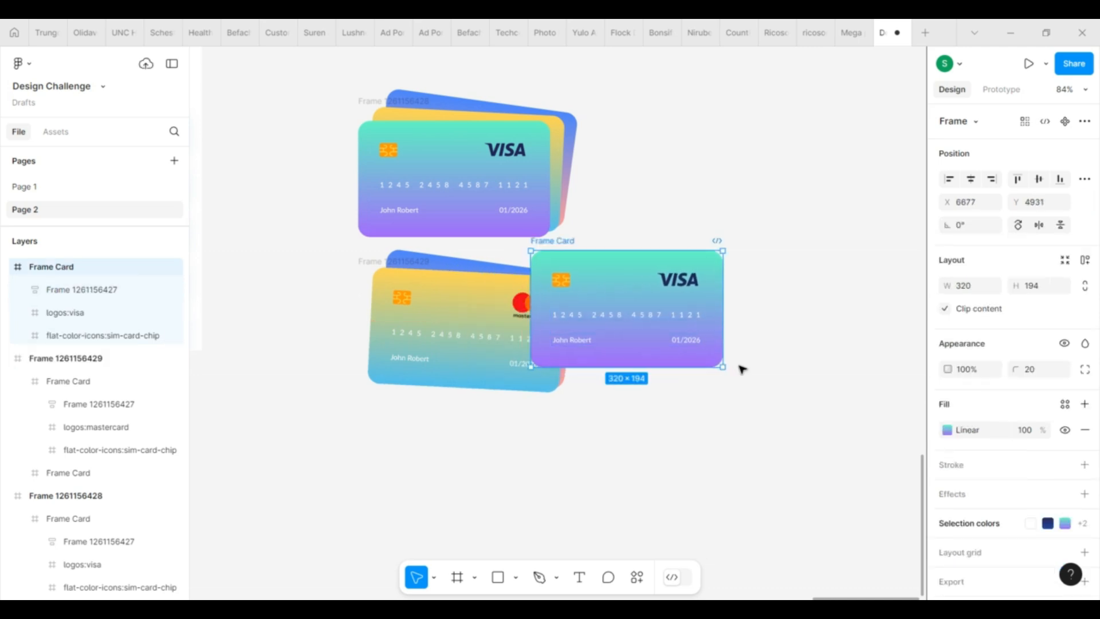
drag(727, 376, 773, 338)
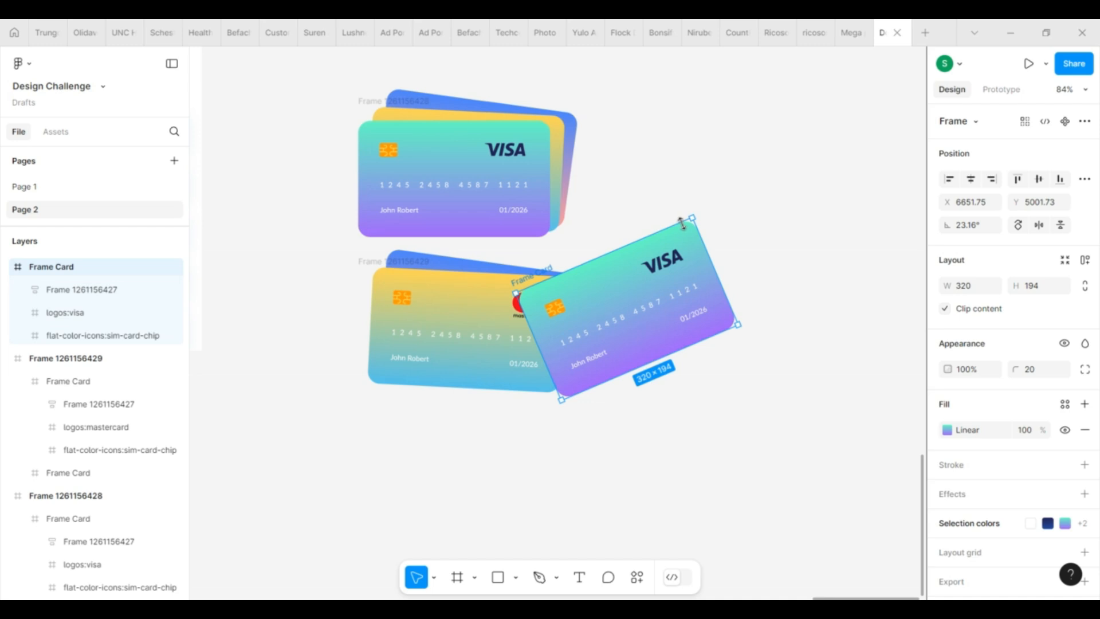
drag(551, 267, 592, 249)
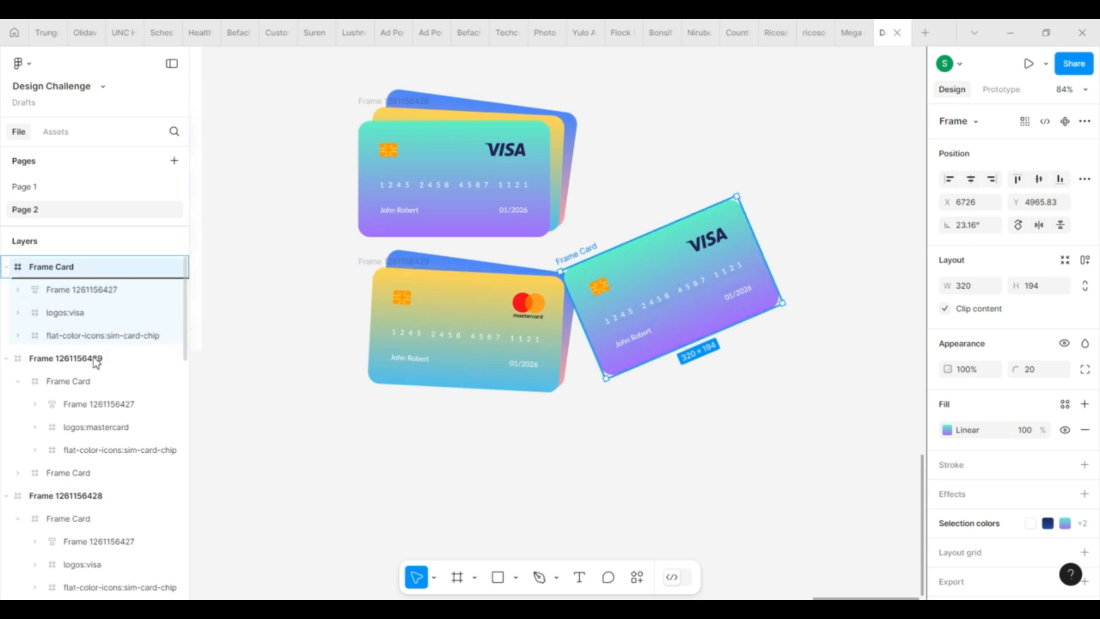
drag(97, 365, 99, 369)
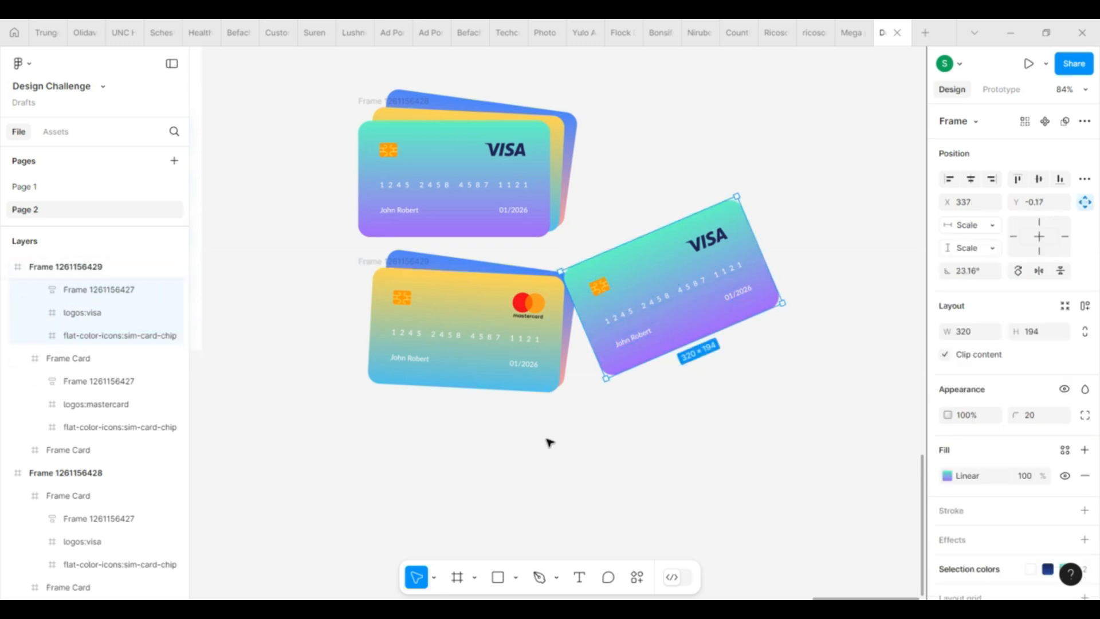
click(562, 451)
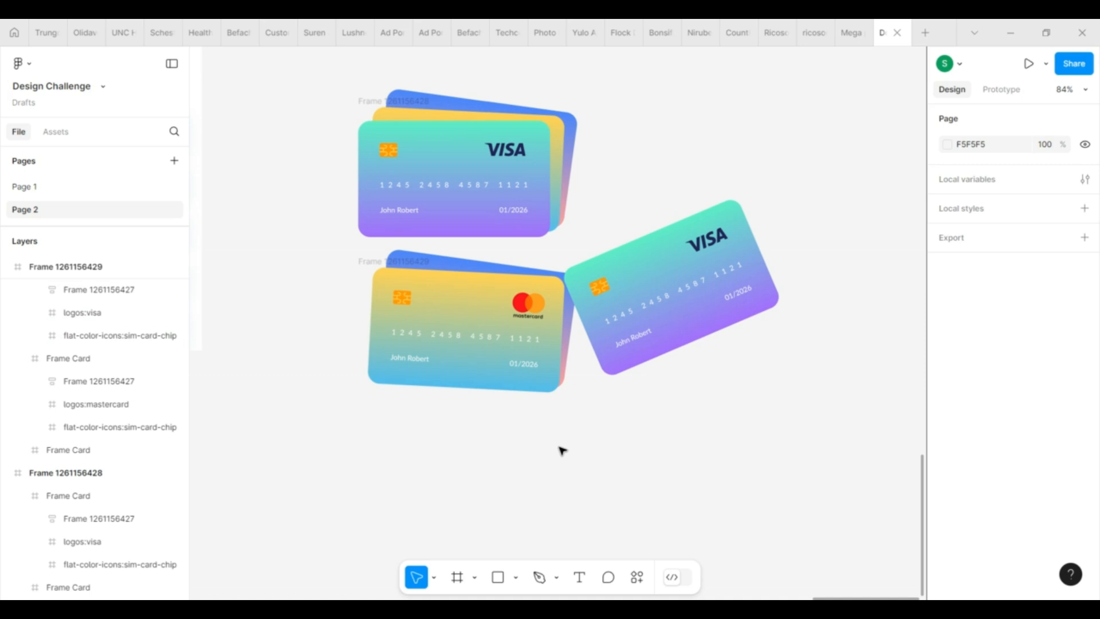
- Duplicate the second card-stack frame directly below it
click(373, 263)
scroll(375, 241, down, 3)
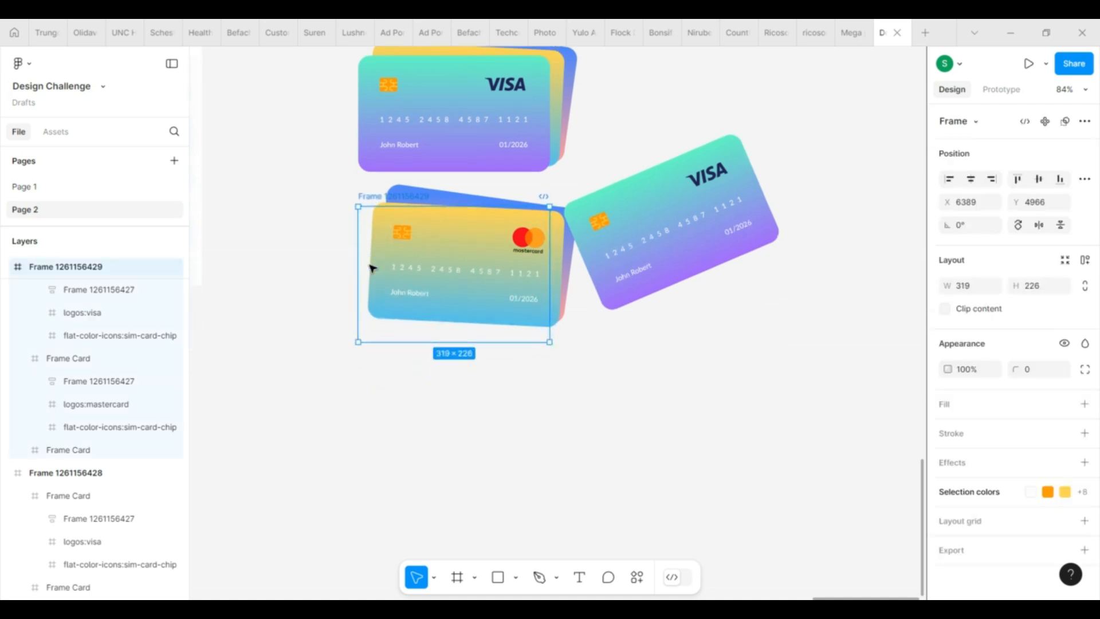
drag(379, 174, 380, 376)
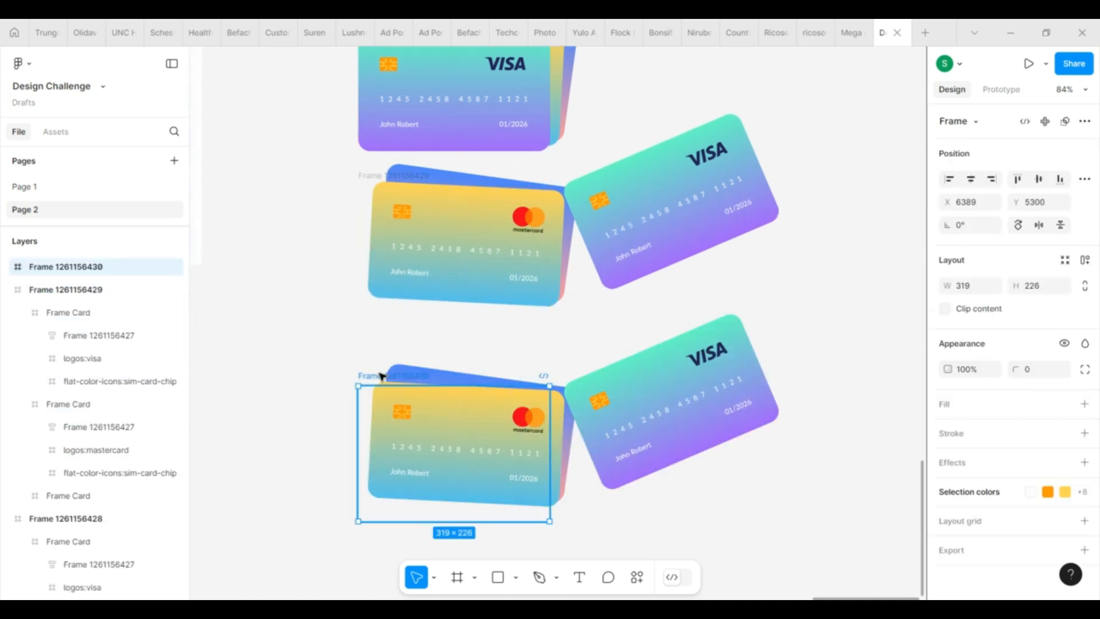
scroll(380, 373, down, 5)
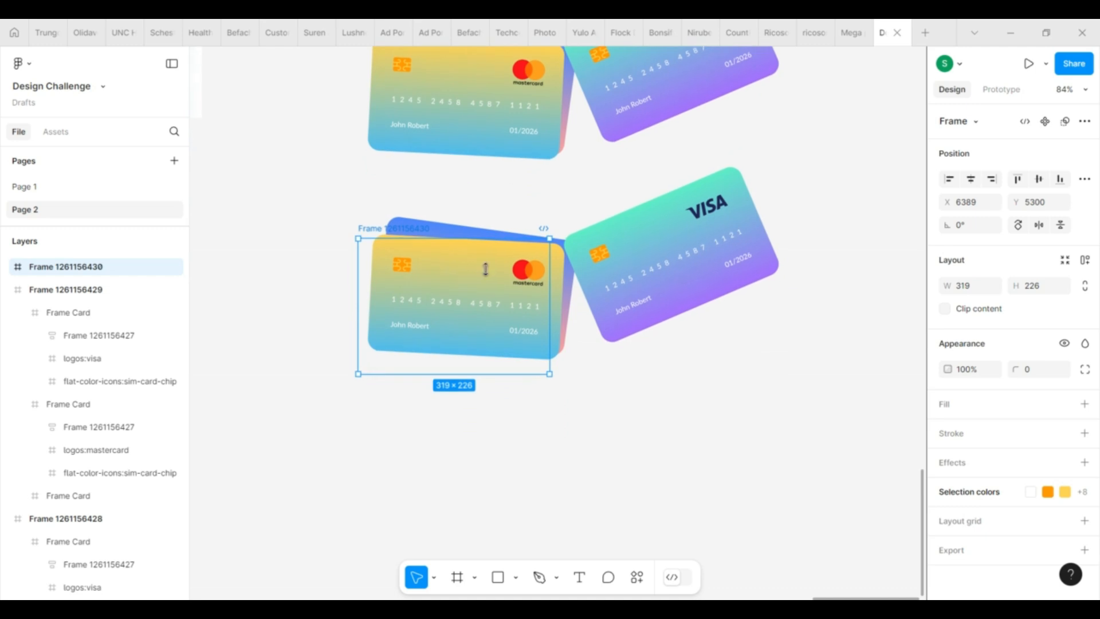
- In the copy, bring the Mastercard card in front of the Visa card
click(668, 240)
drag(665, 240, 657, 244)
click(532, 301)
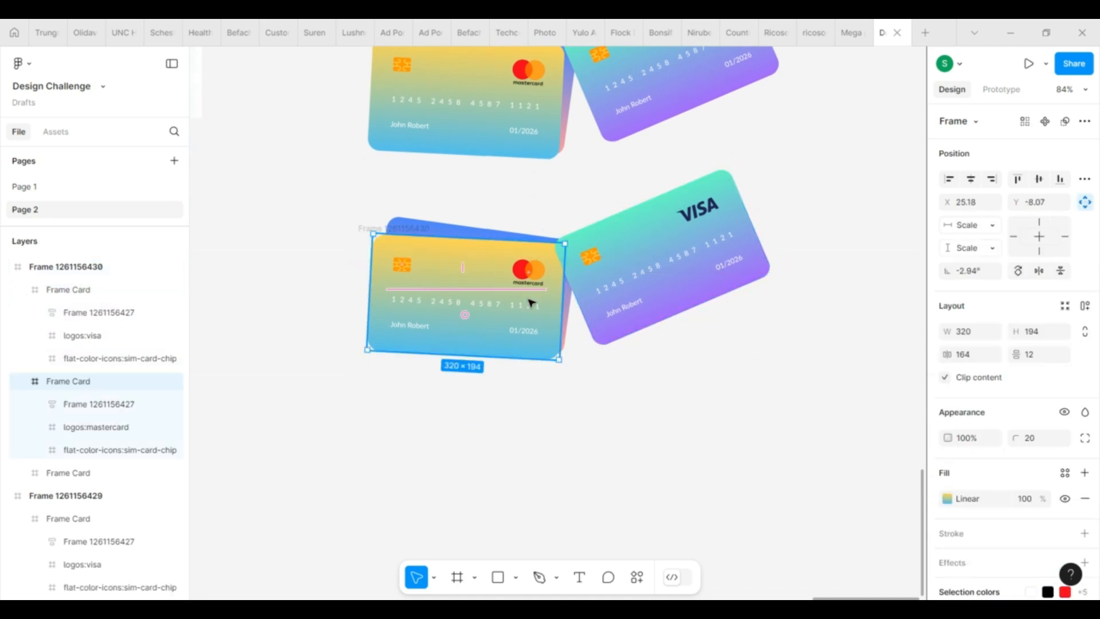
right_click(526, 303)
click(558, 222)
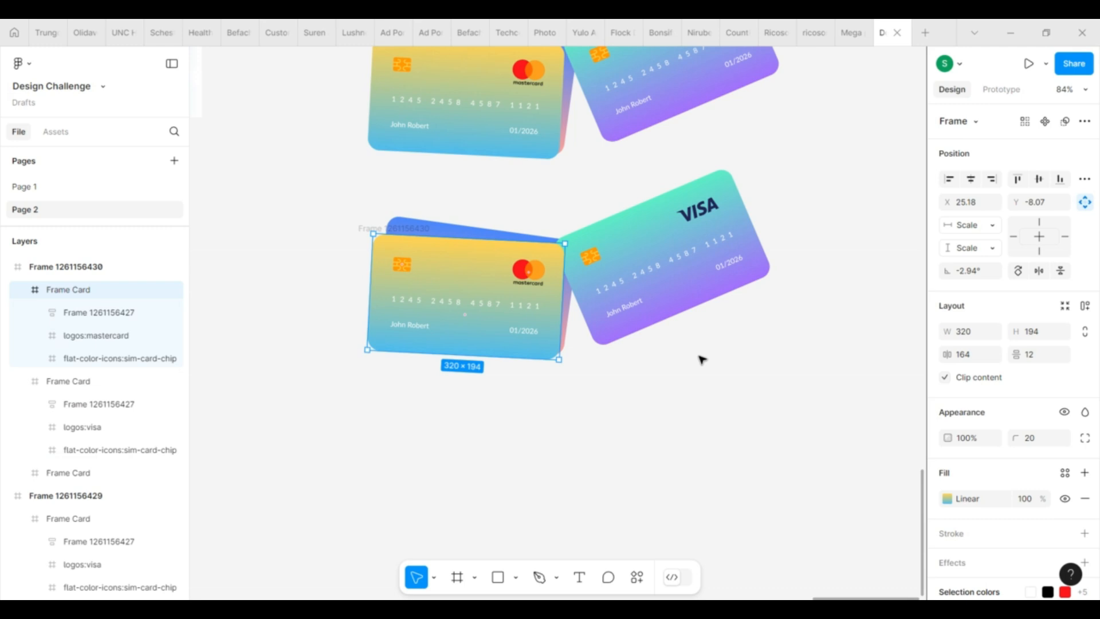
- Tuck the Visa card behind the stack, rotated to about -8°
drag(668, 304, 581, 324)
drag(696, 292, 572, 364)
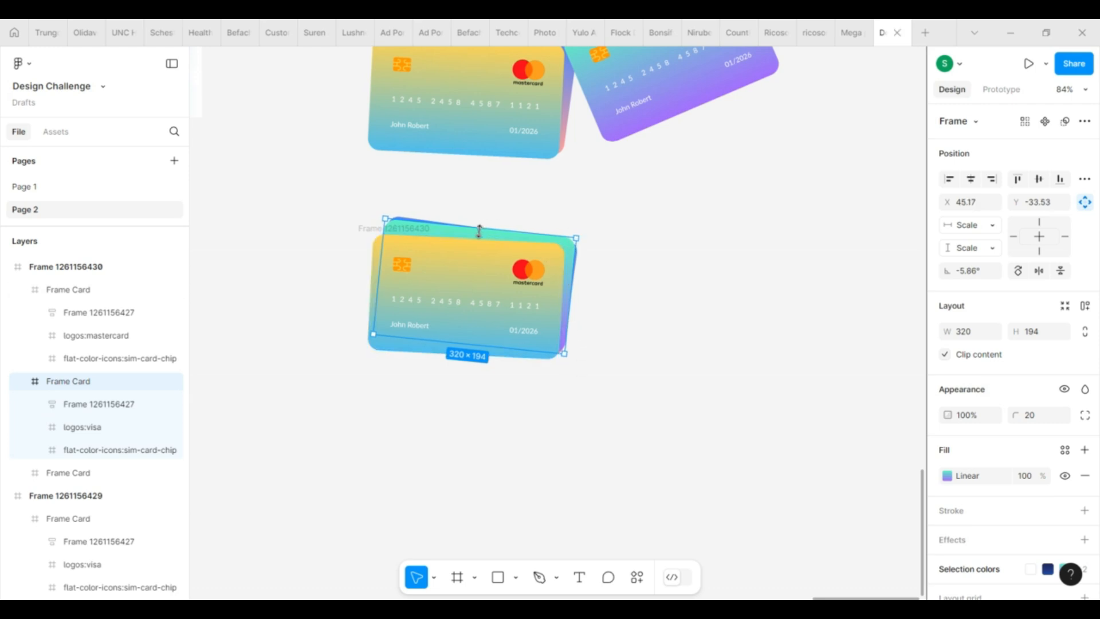
drag(442, 236, 438, 239)
click(459, 280)
click(676, 325)
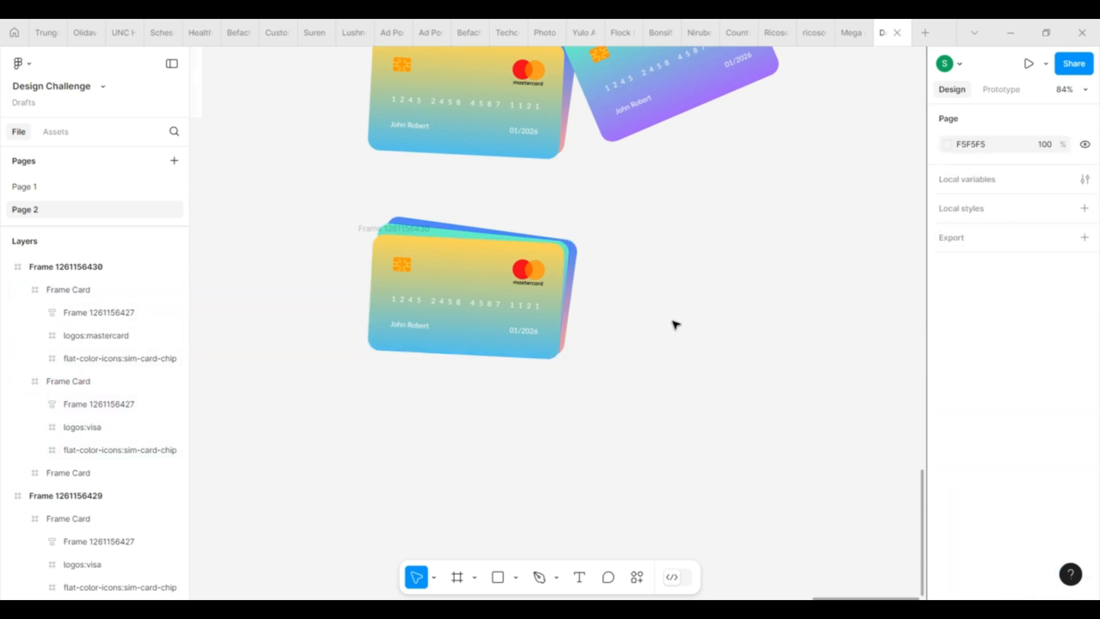
- Straighten the front Mastercard card by setting its rotation to 0
click(459, 305)
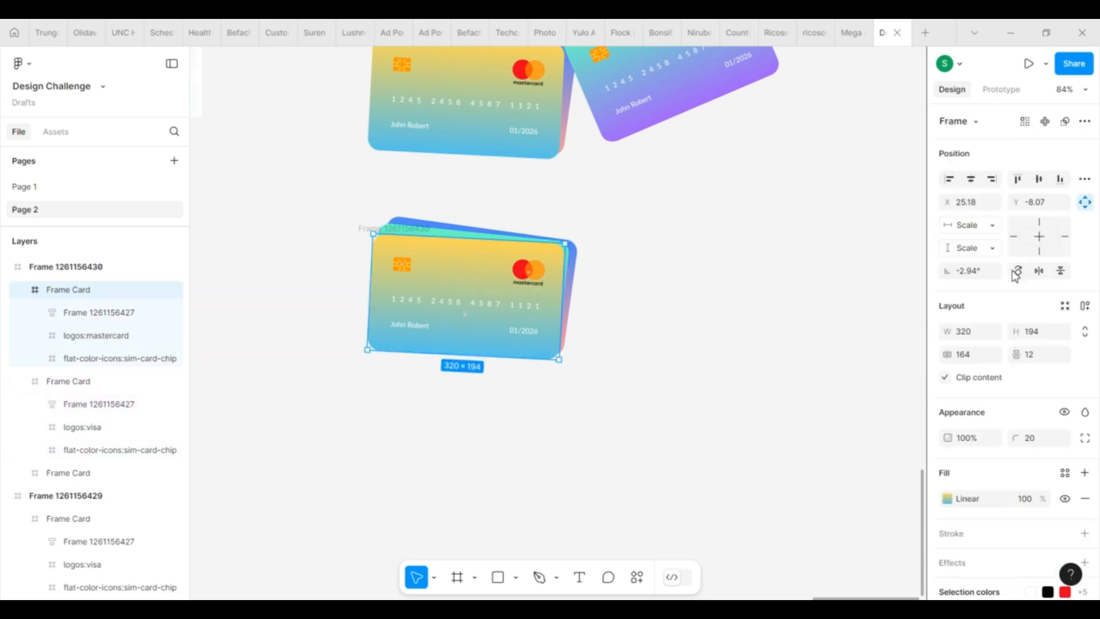
click(976, 279)
text(0)
key(Return)
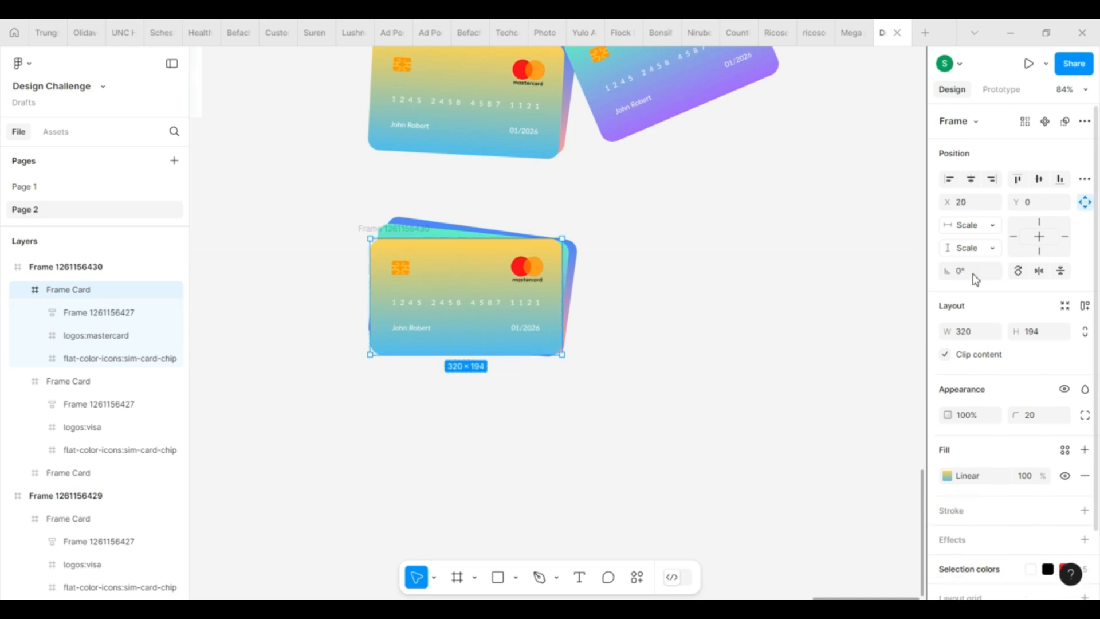
click(604, 408)
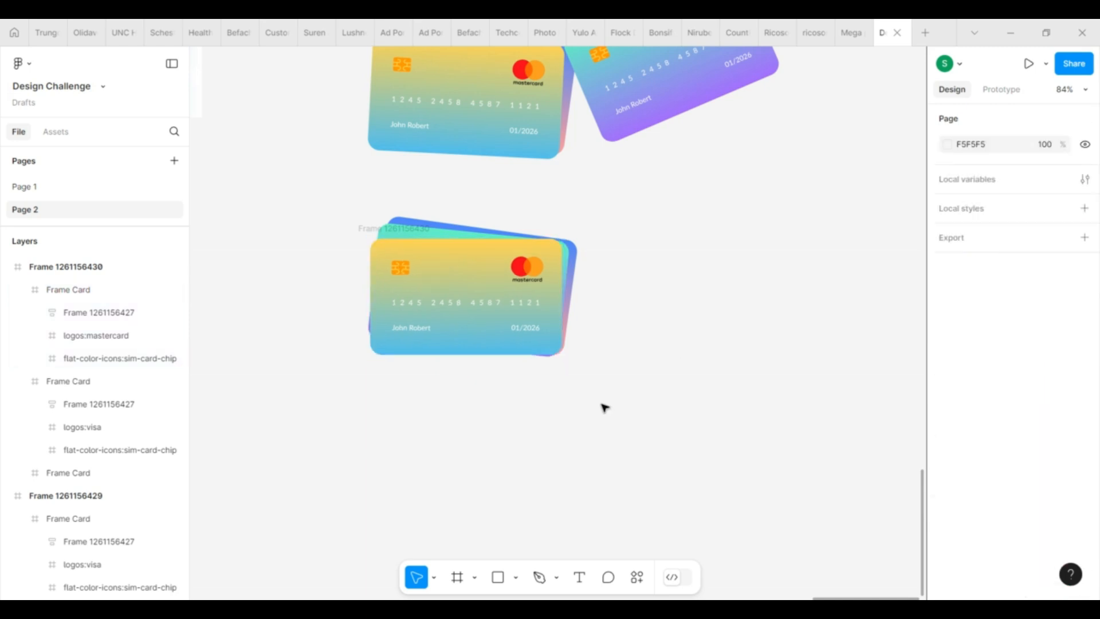
- Select all three card-stack frames together
scroll(605, 407, up, 1)
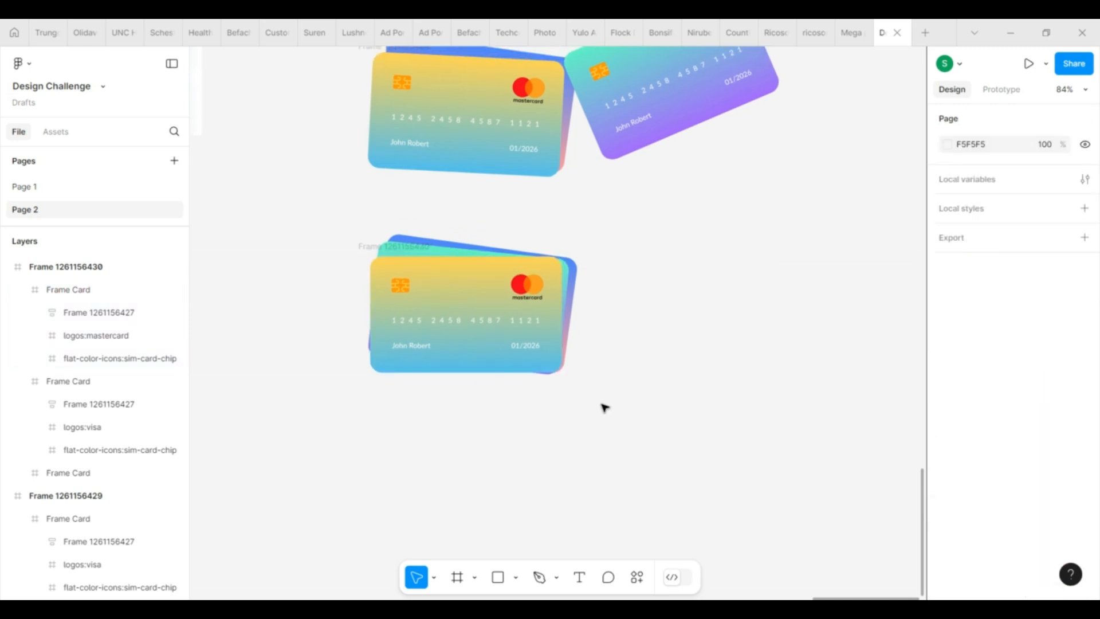
scroll(605, 407, down, 3)
scroll(602, 405, up, 3)
drag(413, 137, 651, 560)
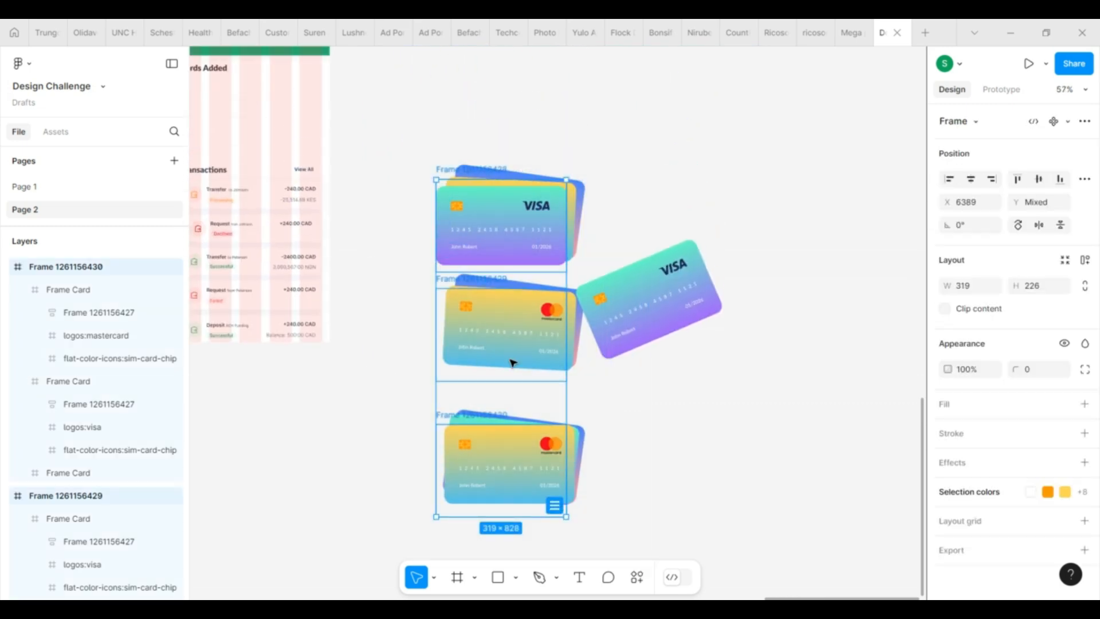
- Combine the three selected stacks into a component set with variants
right_click(512, 365)
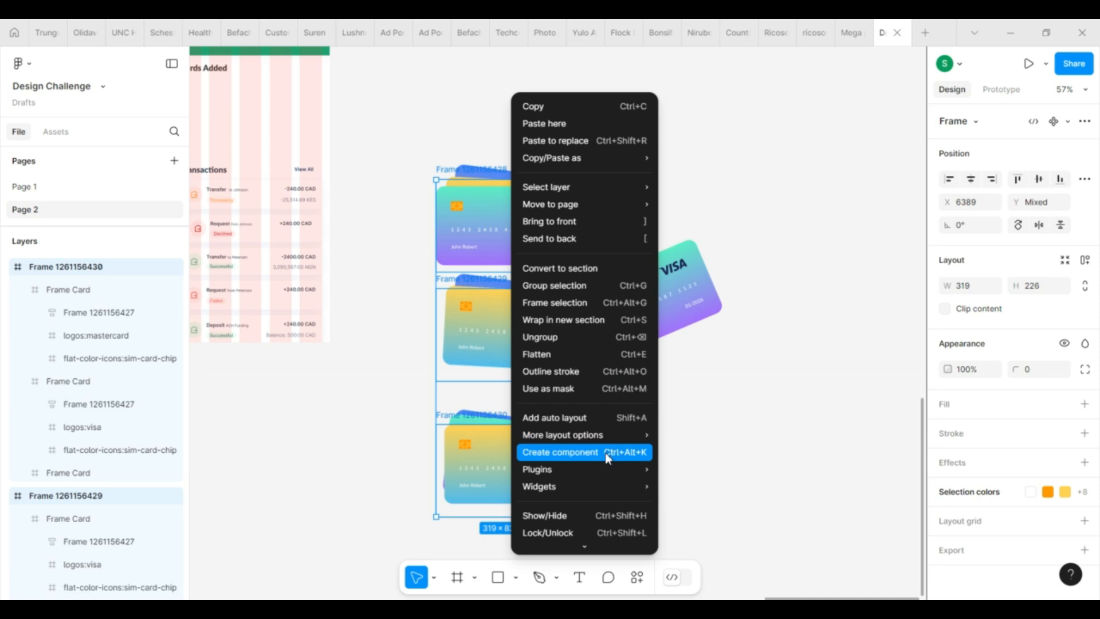
click(1068, 123)
click(1068, 121)
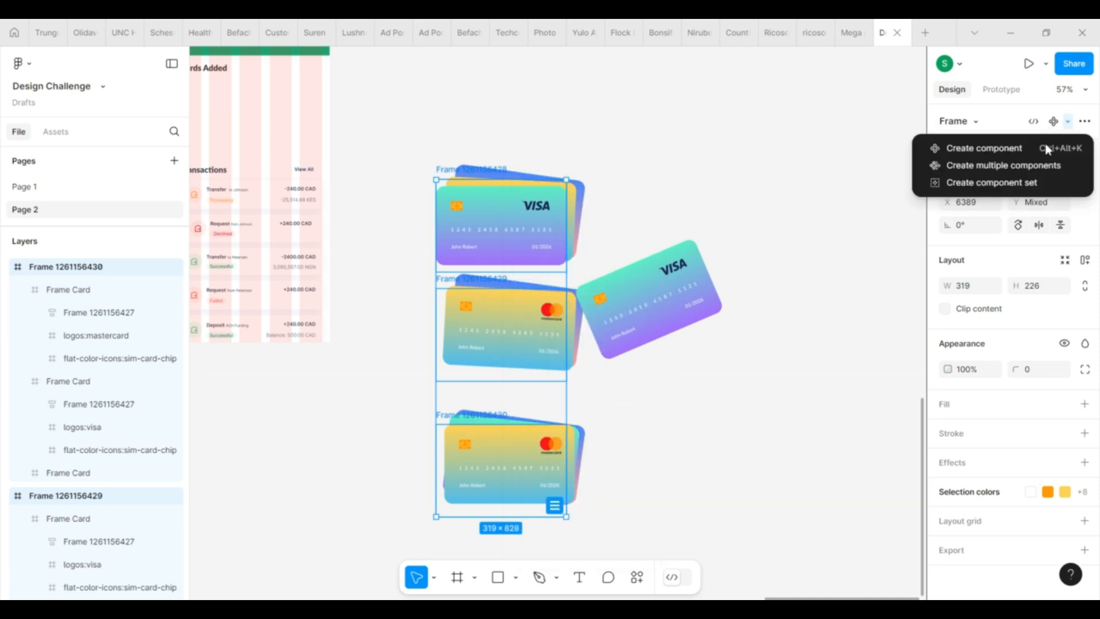
click(1030, 186)
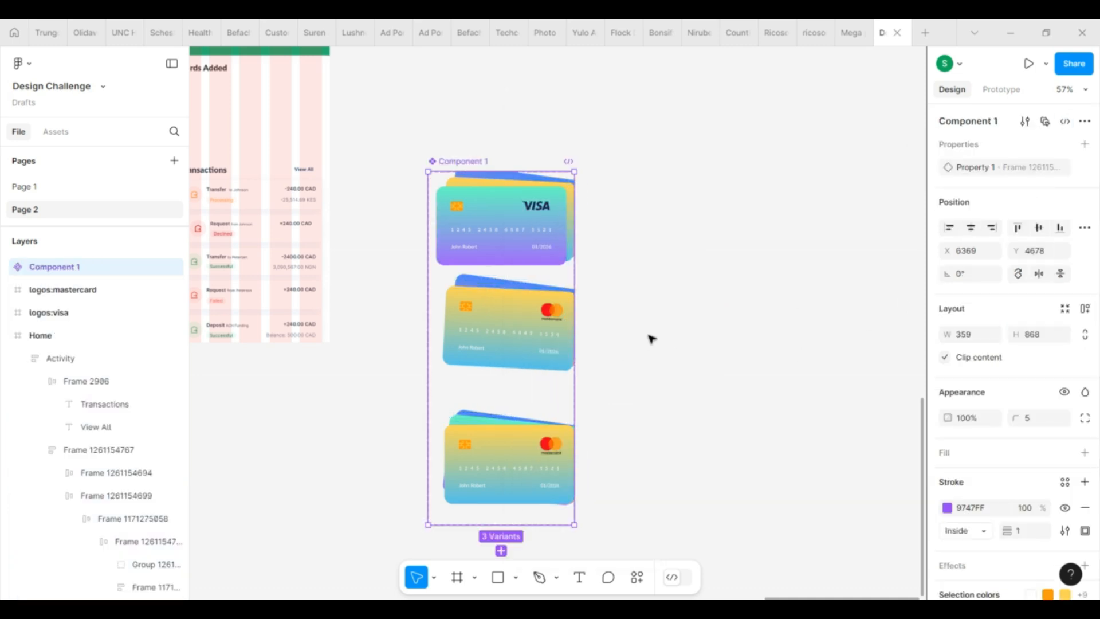
- Widen the component set to reveal the tilted card, then select the Visa variant for prototyping
drag(577, 390, 628, 371)
click(715, 396)
click(559, 225)
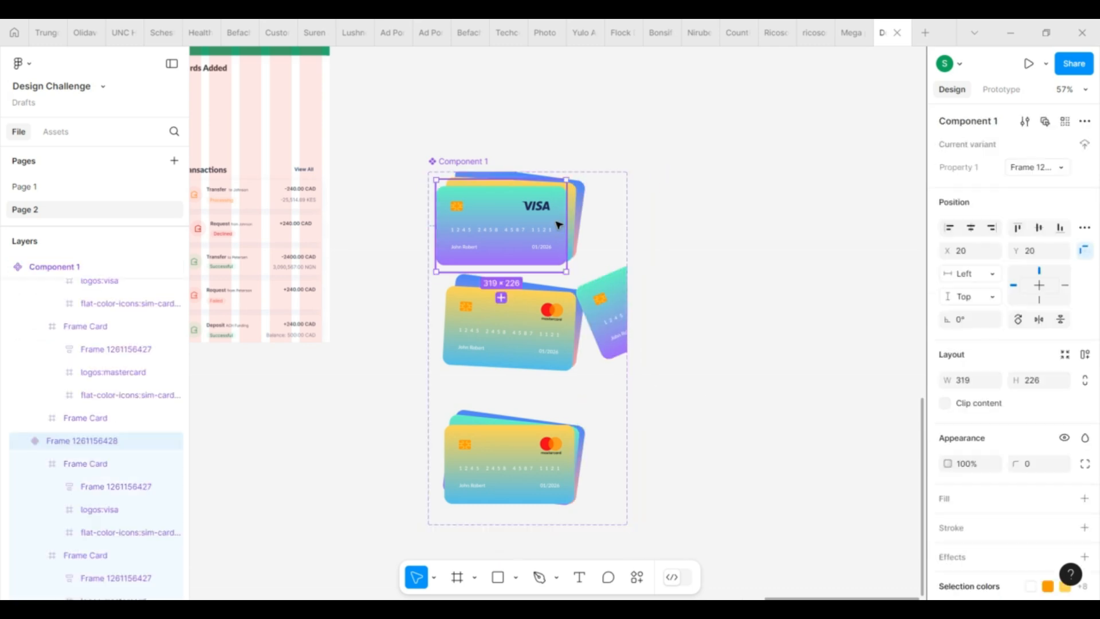
scroll(559, 225, up, 5)
scroll(580, 305, down, 2)
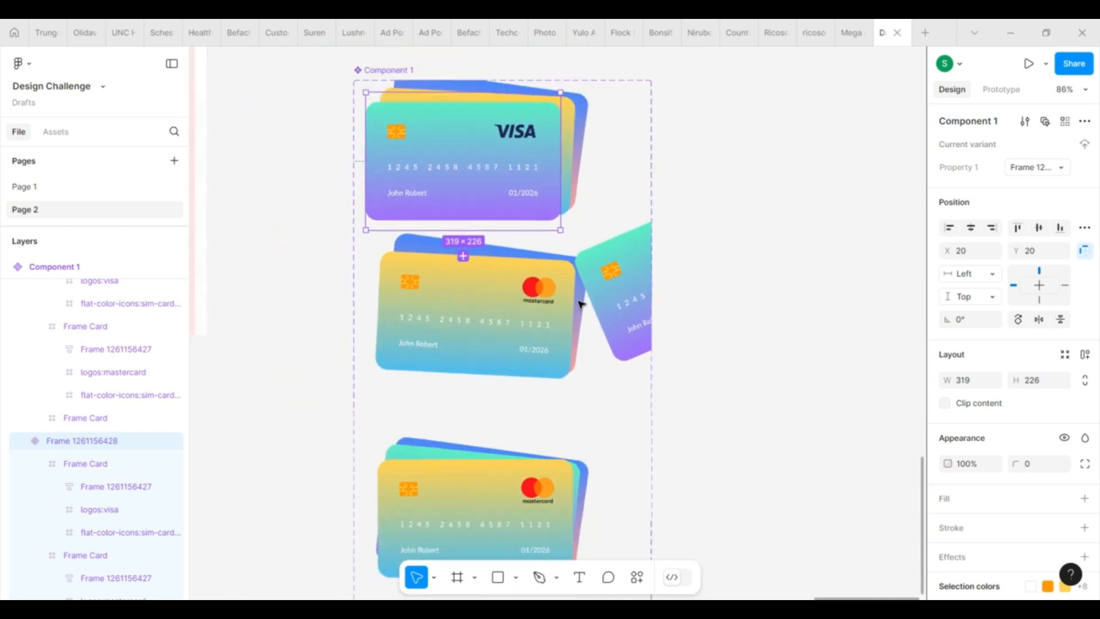
click(1002, 91)
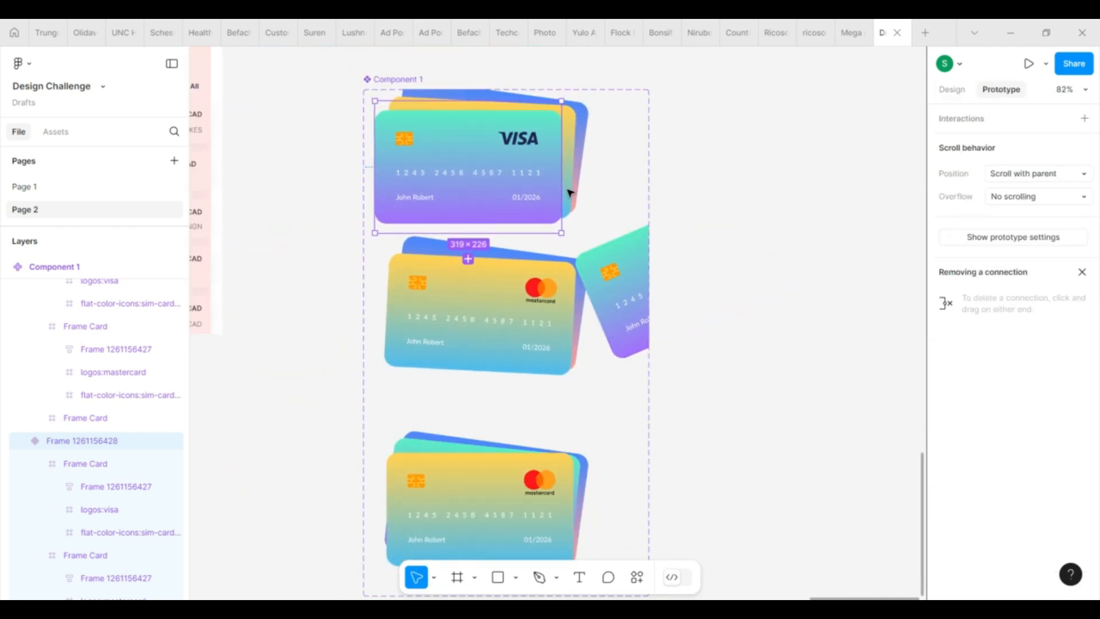
drag(564, 258, 564, 258)
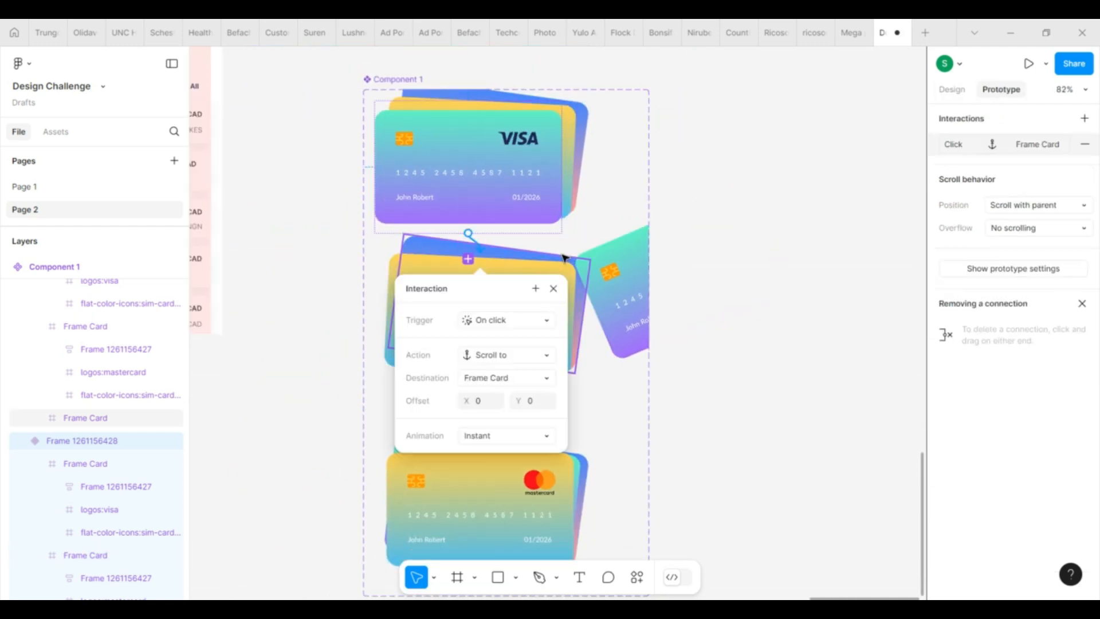
click(498, 319)
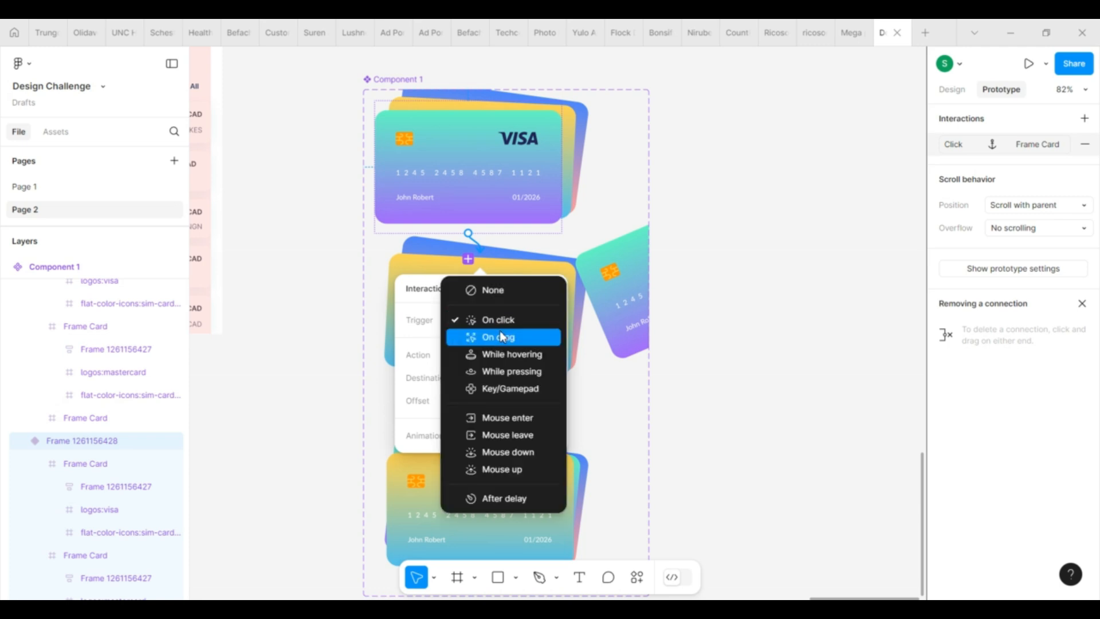
click(501, 336)
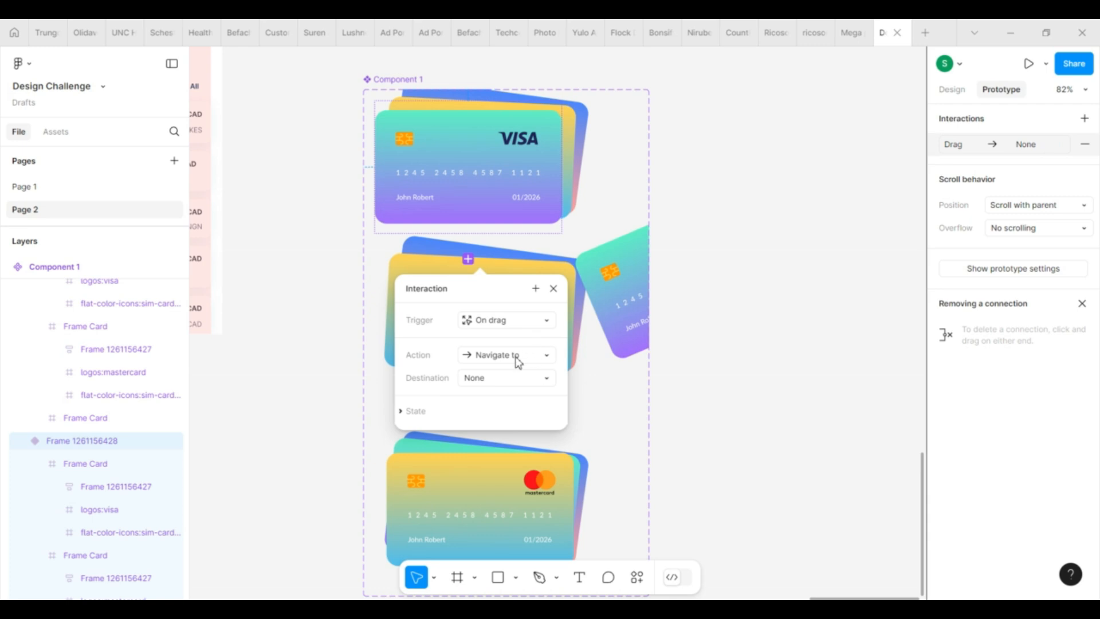
click(518, 361)
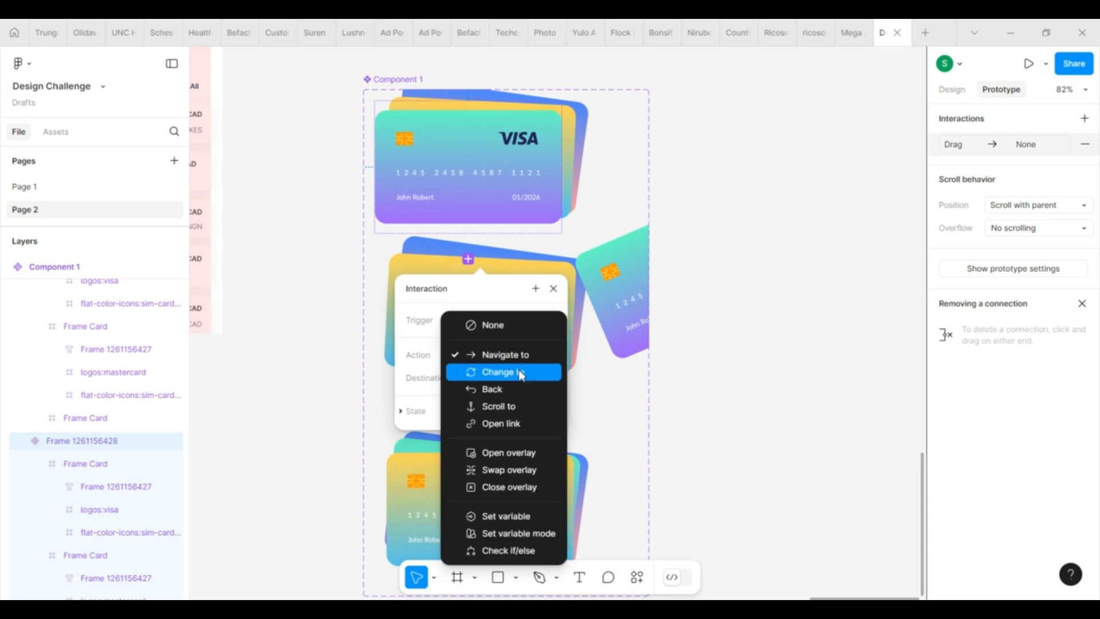
click(518, 371)
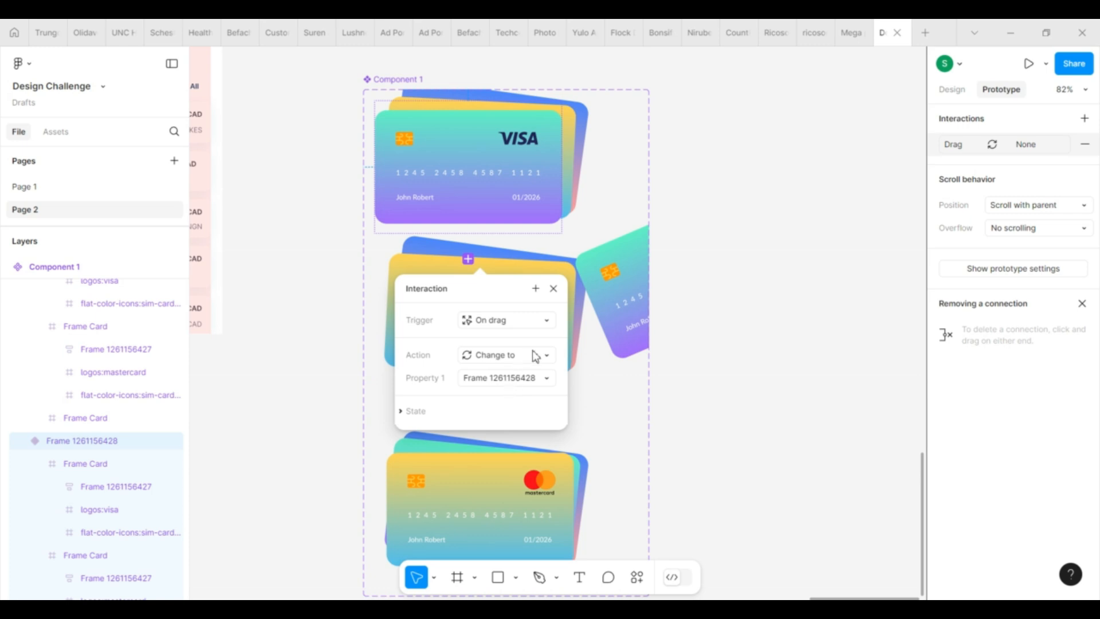
click(416, 412)
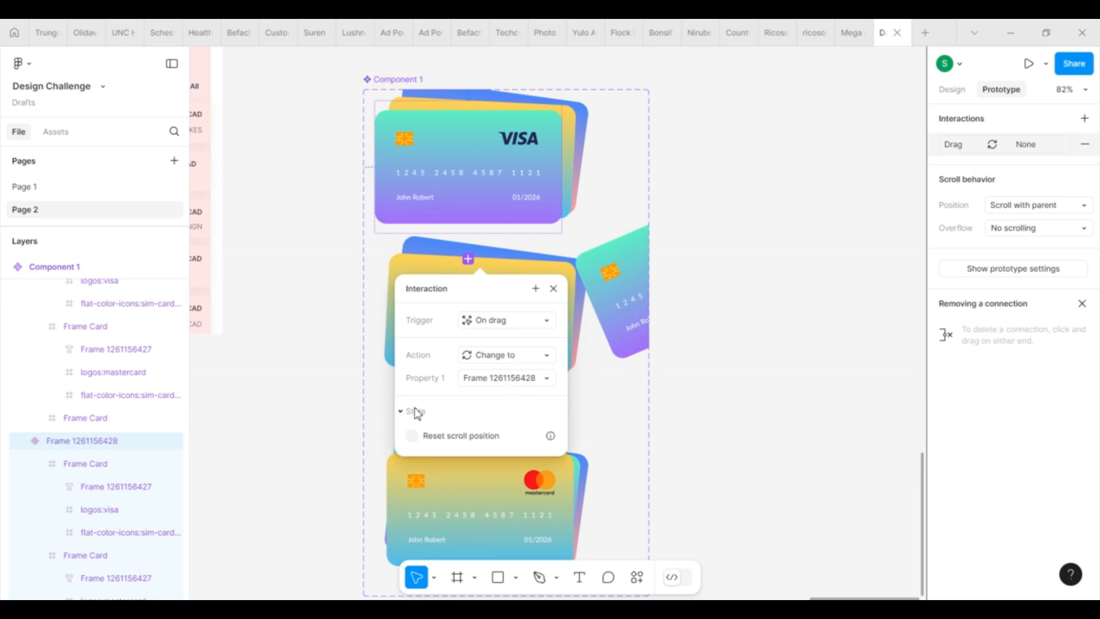
click(514, 356)
click(507, 356)
click(508, 378)
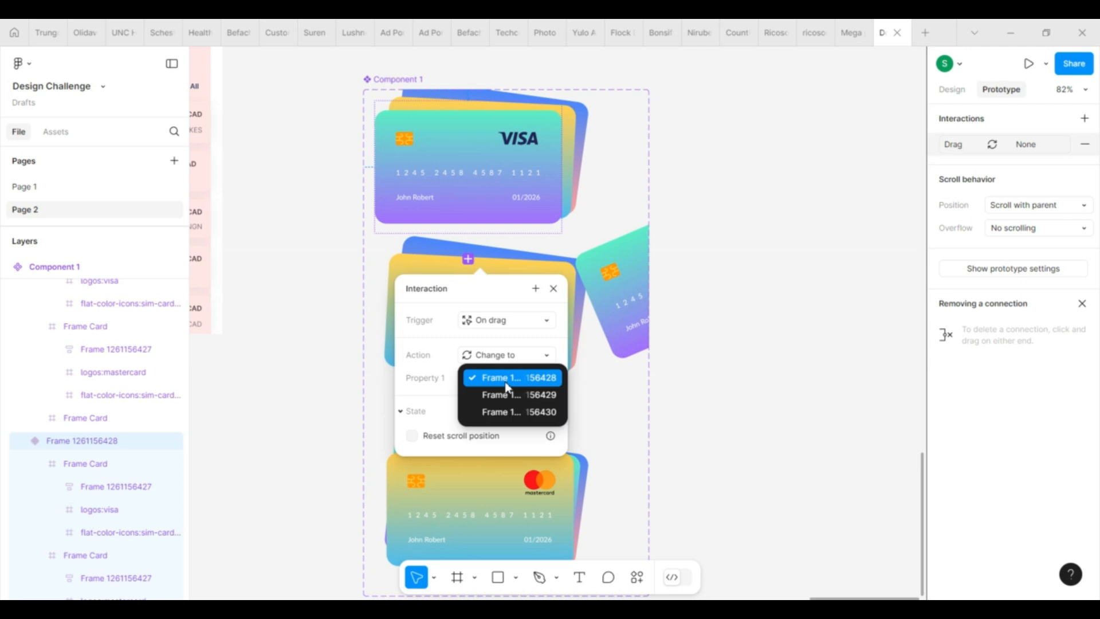
click(510, 397)
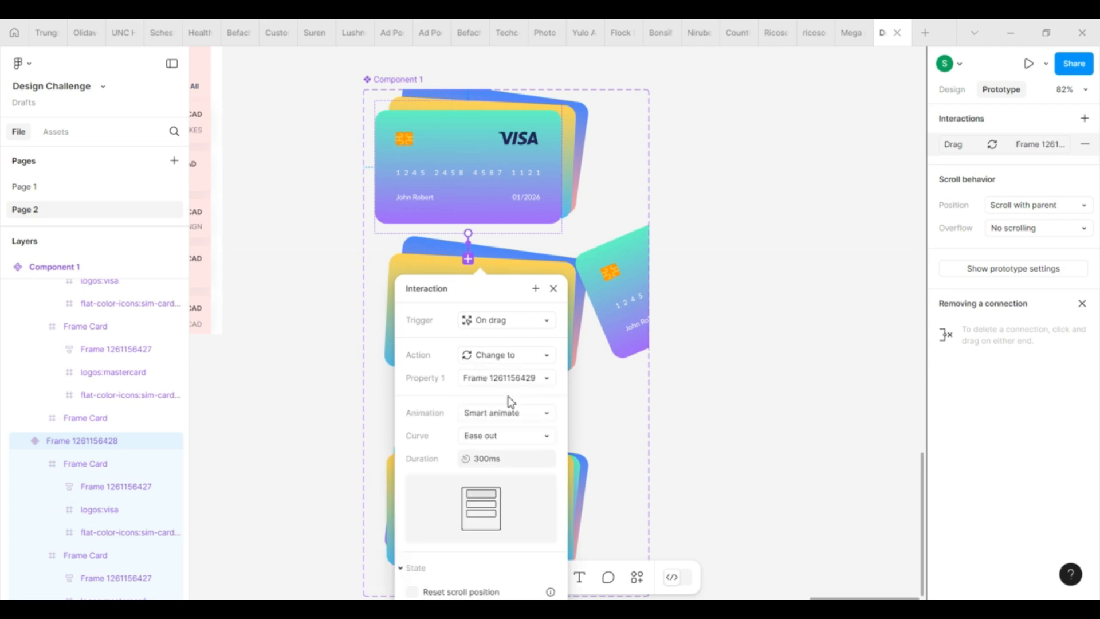
- Give the drag transition a Linear curve with 300ms duration
scroll(510, 401, down, 2)
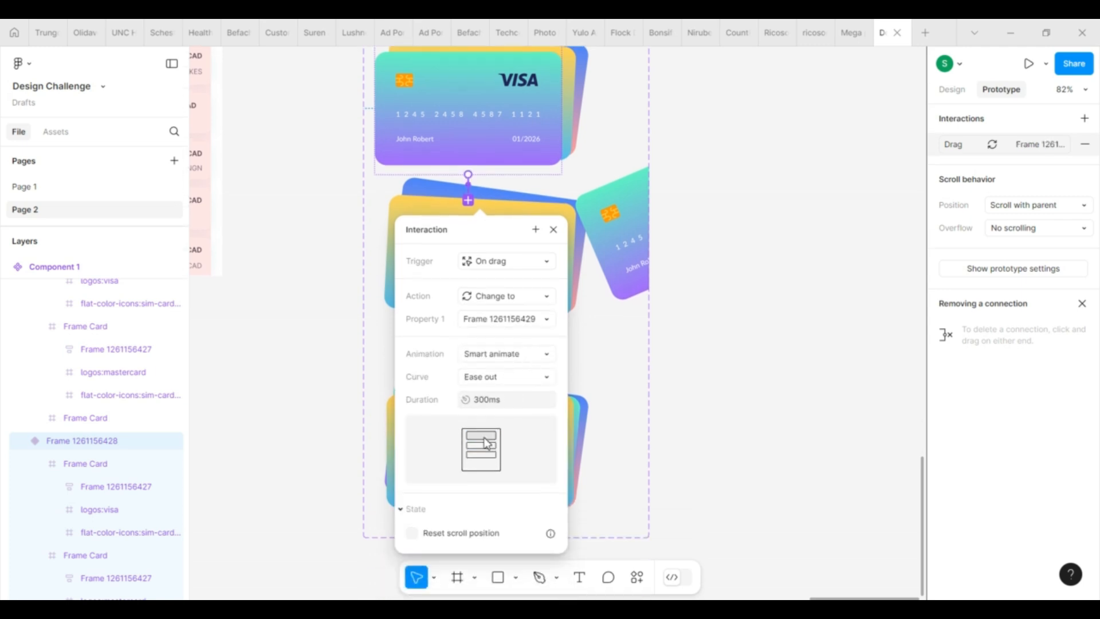
click(521, 378)
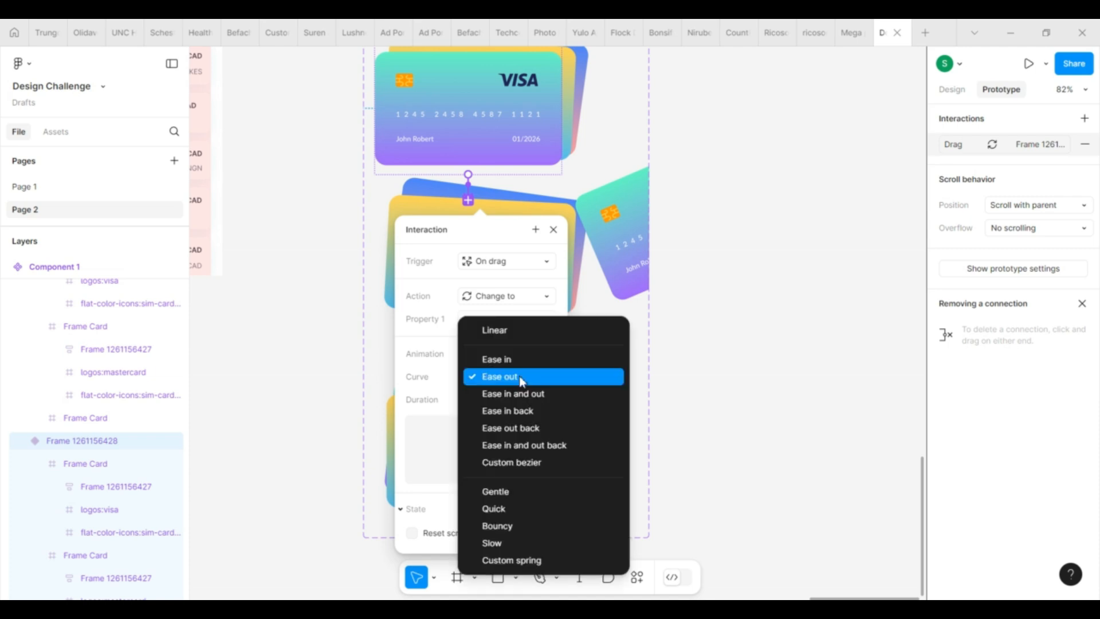
click(497, 330)
click(487, 401)
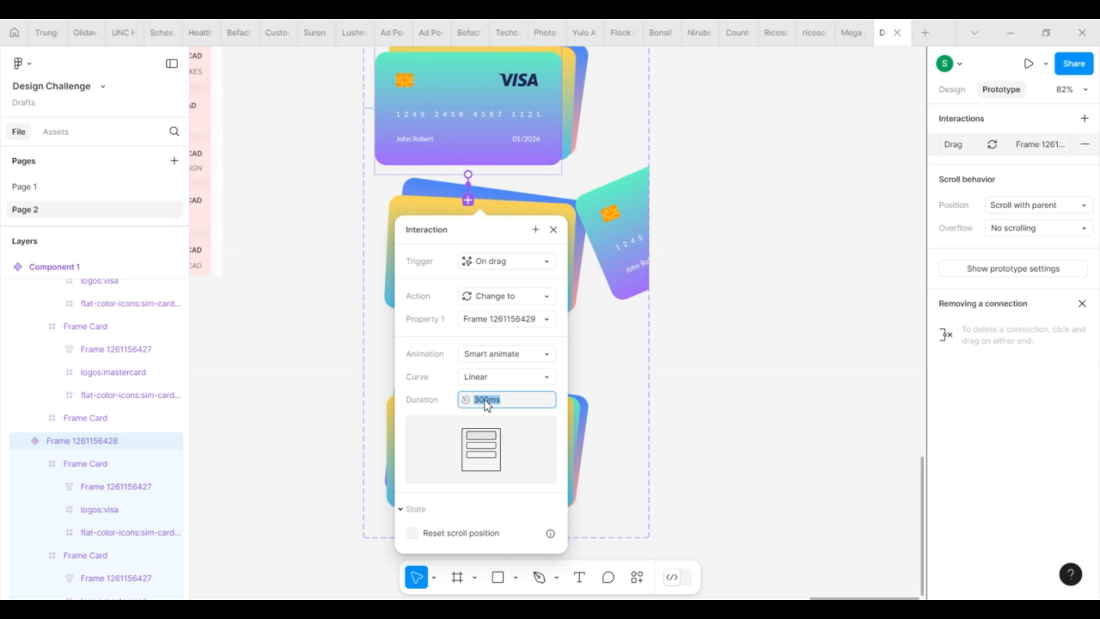
click(553, 230)
click(526, 292)
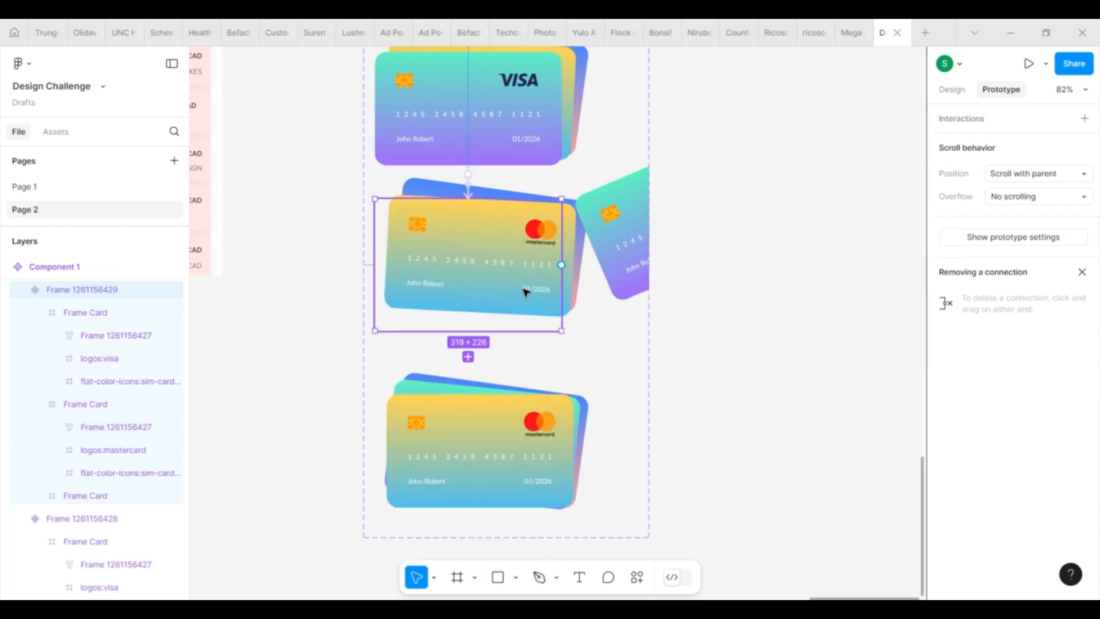
drag(468, 357, 483, 397)
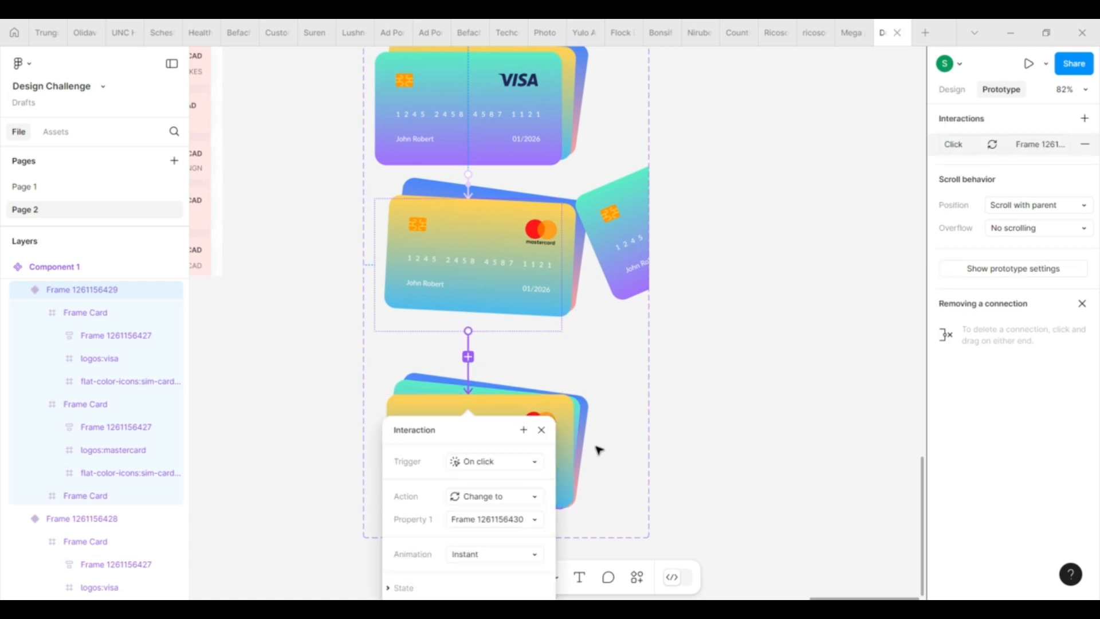
click(502, 471)
click(504, 584)
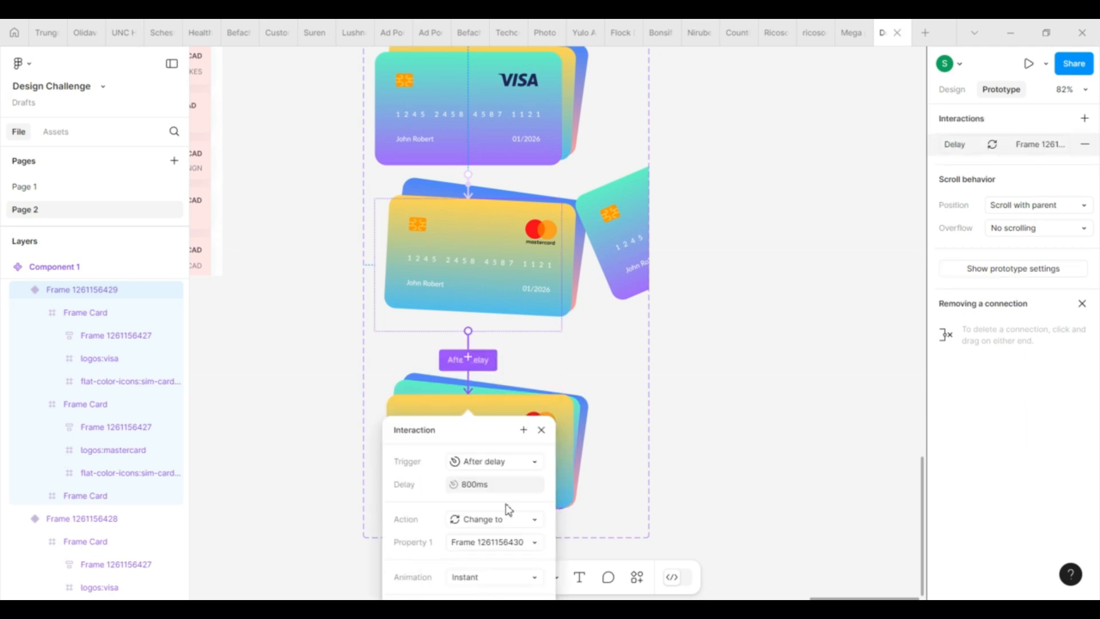
click(475, 378)
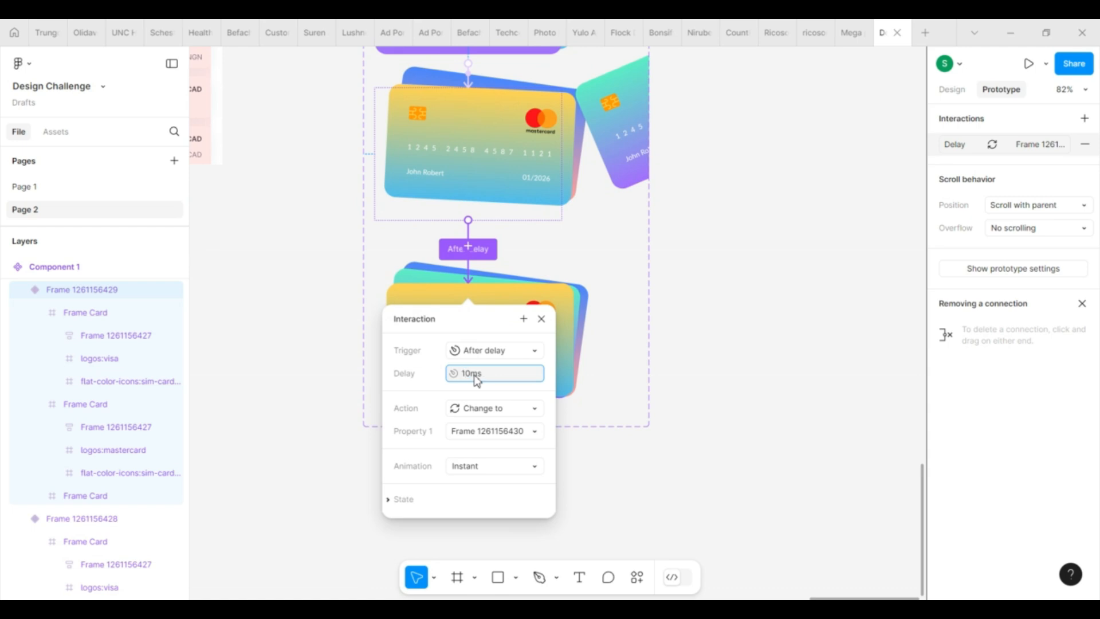
click(471, 376)
key(Return)
- Set the after-delay transition's animation to Smart animate
click(499, 474)
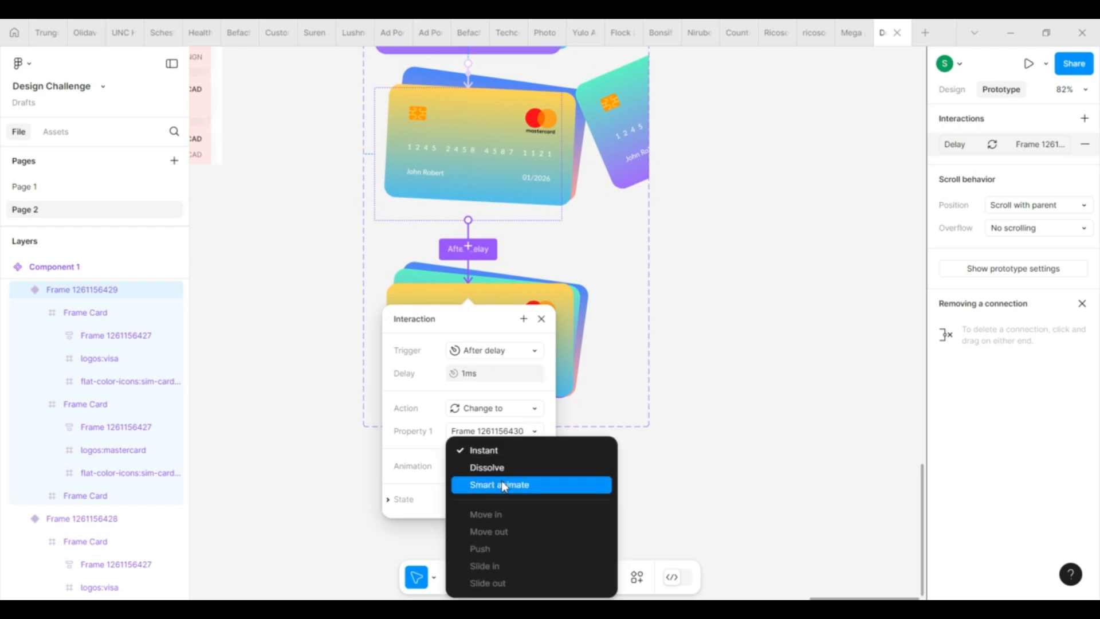
click(503, 485)
scroll(504, 487, down, 1)
click(540, 290)
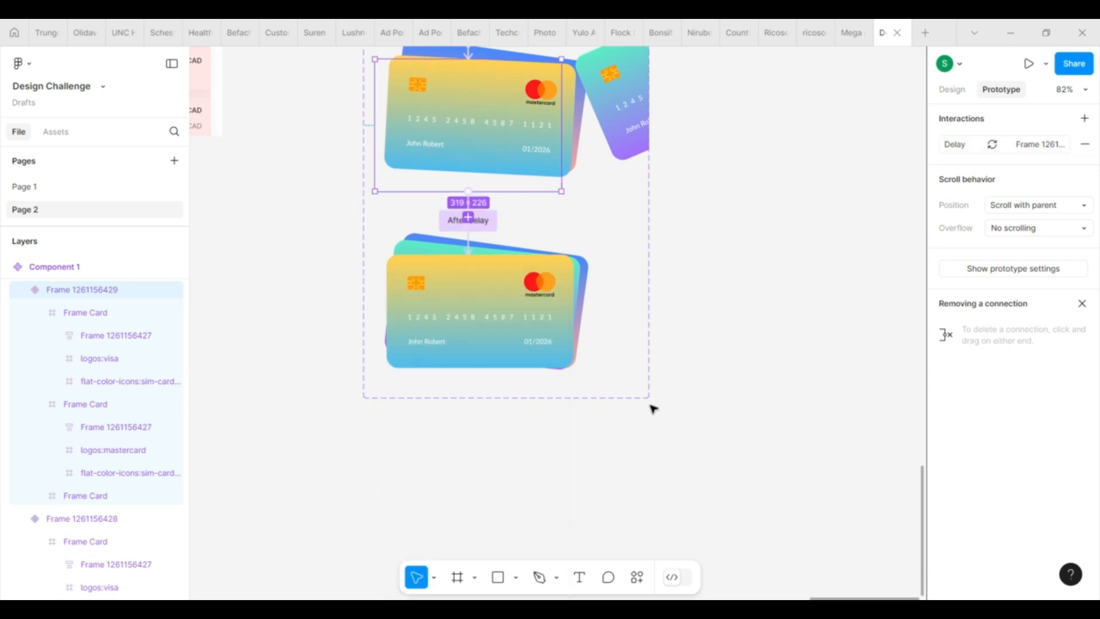
scroll(651, 408, up, 5)
scroll(653, 408, up, 2)
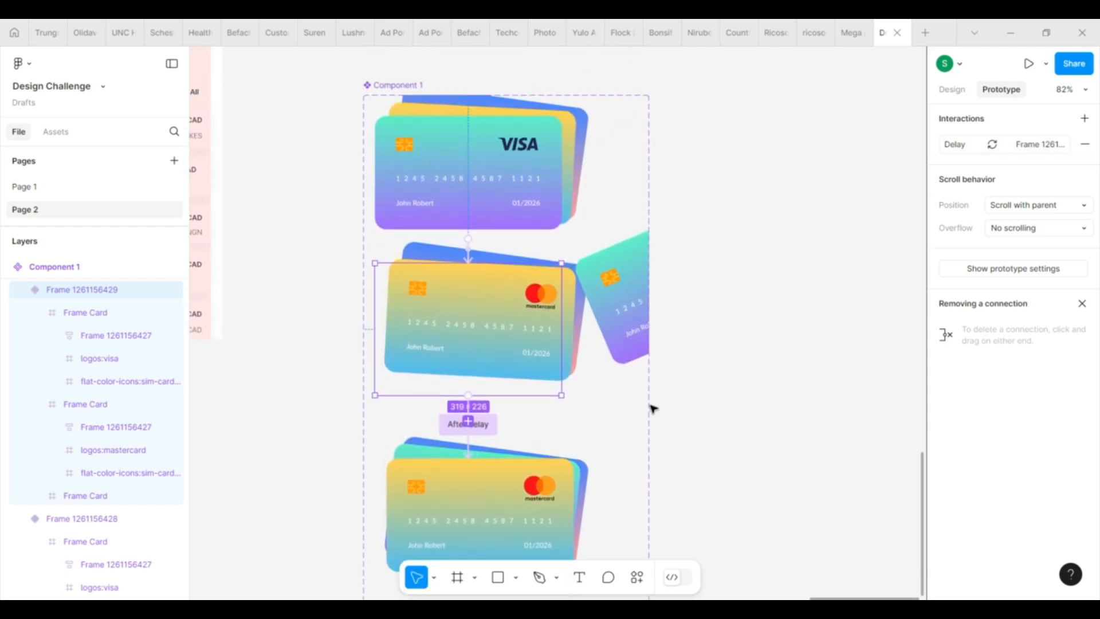
scroll(653, 408, down, 1)
scroll(653, 408, up, 3)
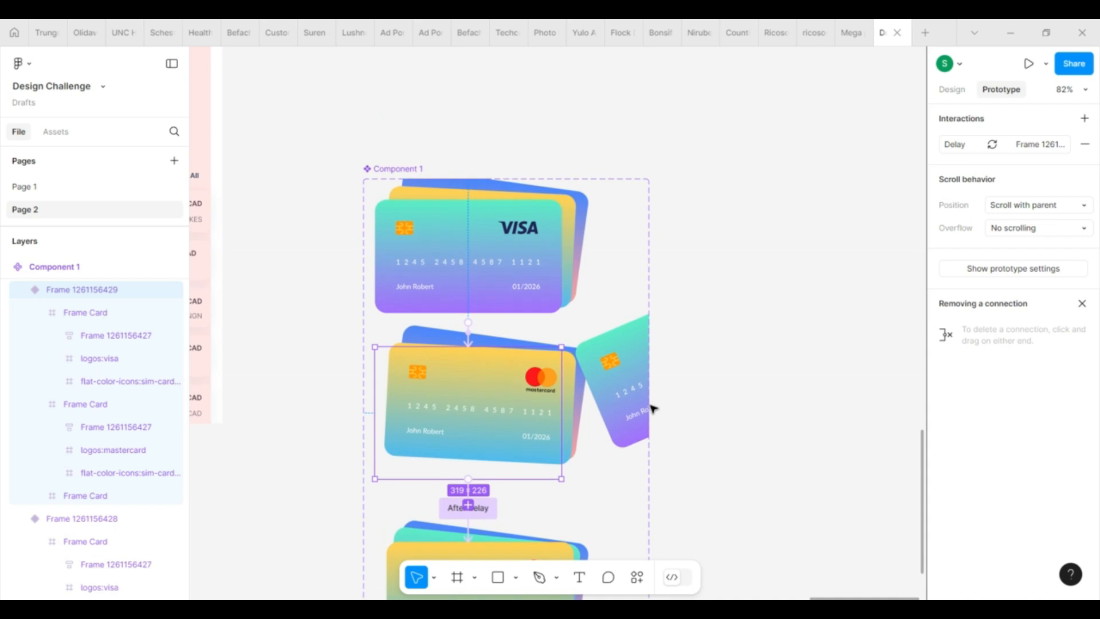
scroll(727, 394, down, 2)
ctrl+scroll(727, 394, down, 5)
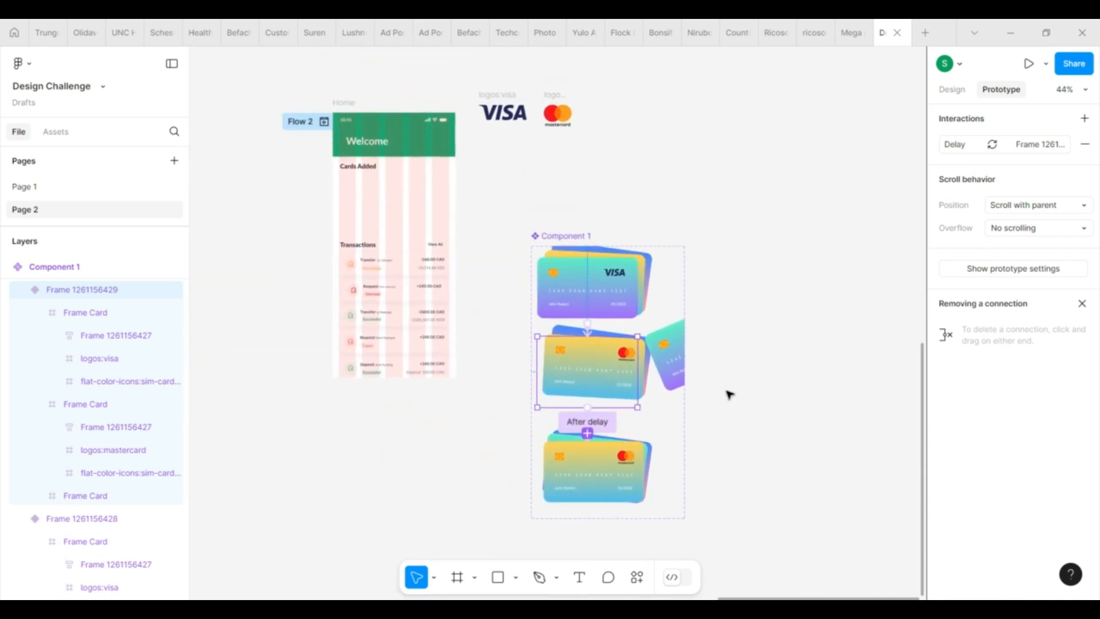
- Hide the Home screen's column layout grid
click(626, 275)
key(shift+e)
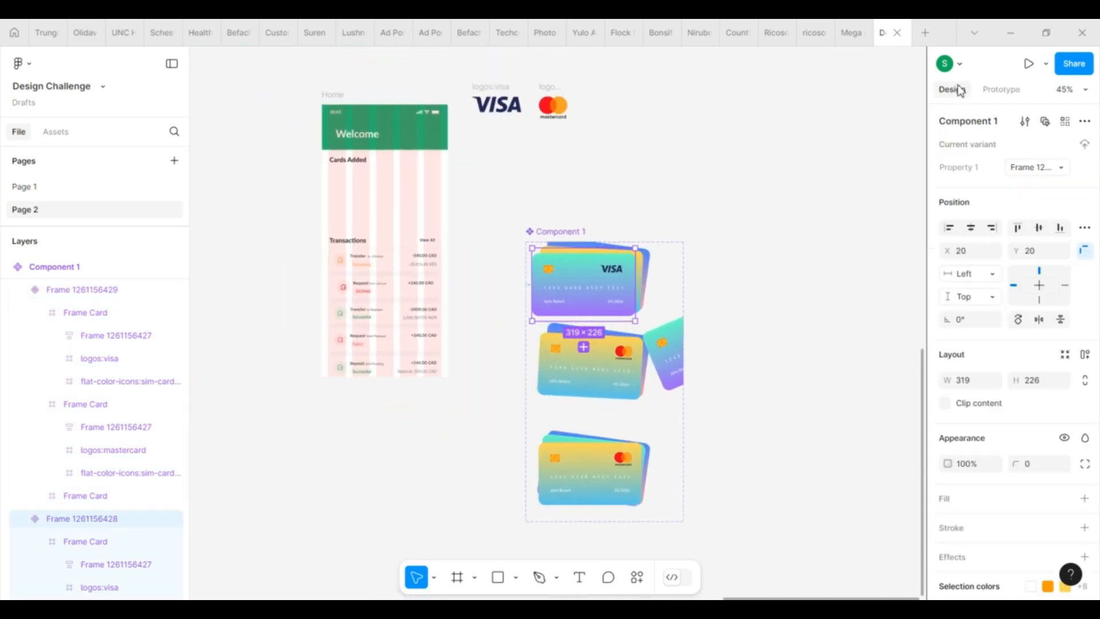
click(333, 94)
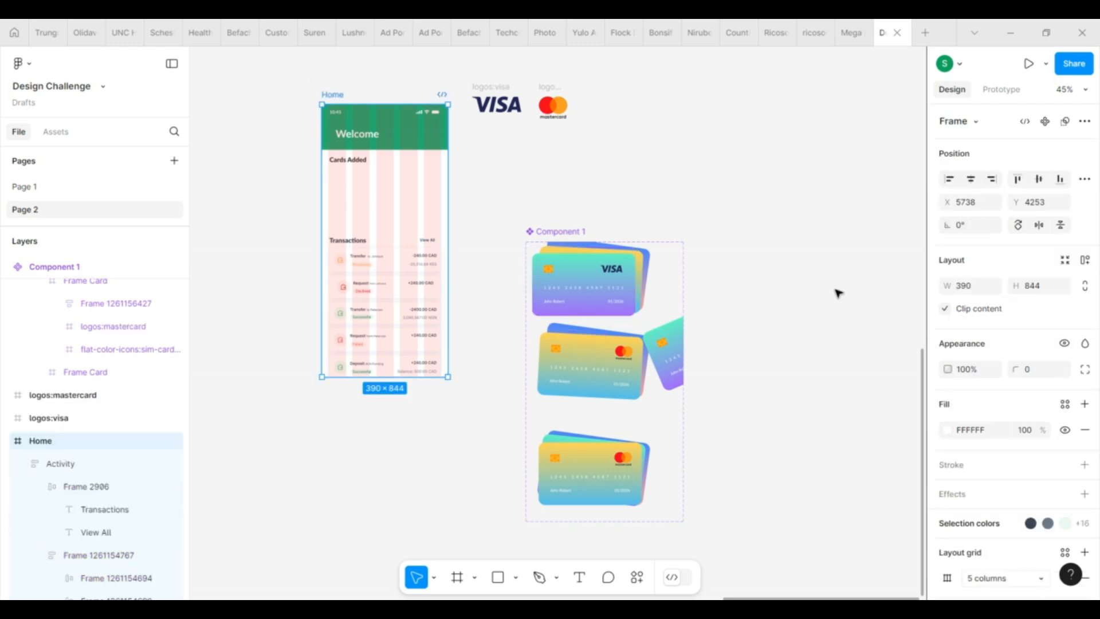
scroll(1054, 504, down, 1)
click(1066, 517)
scroll(376, 188, up, 5)
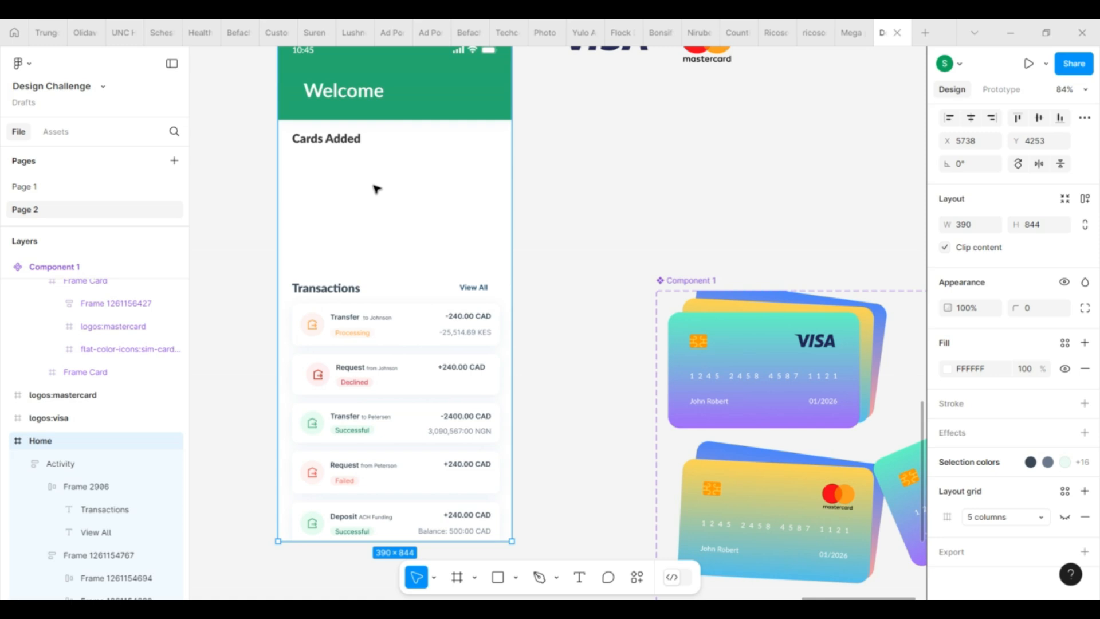
scroll(376, 188, down, 2)
- Paste a Component 1 instance into Home and place it under Cards Added
click(661, 322)
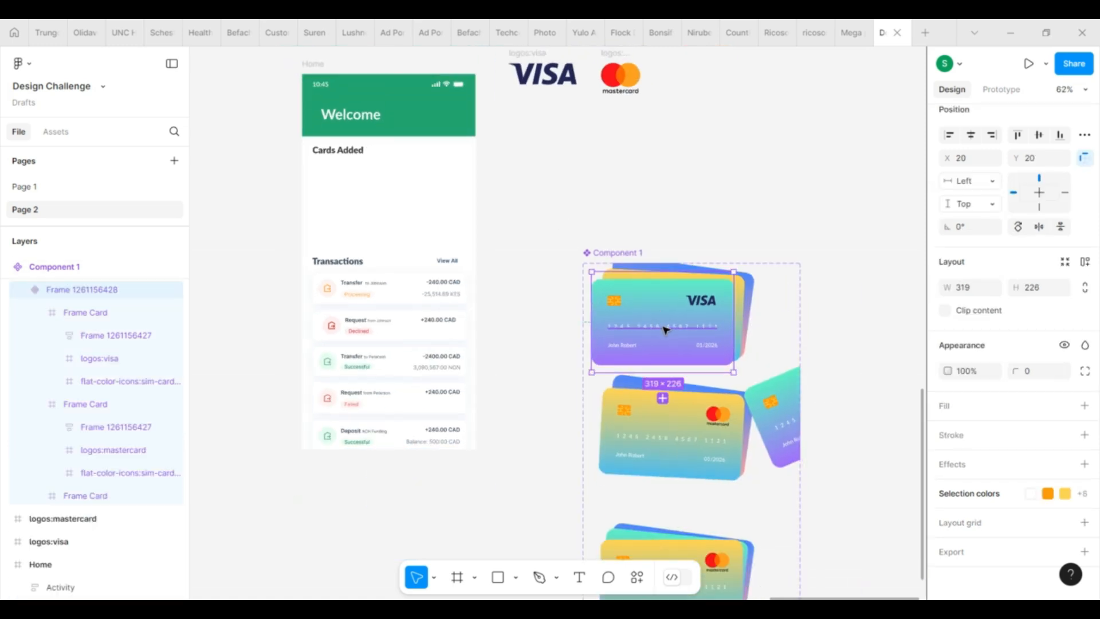
click(310, 71)
key(ctrl+v)
drag(399, 130, 400, 205)
- Shift the card stack and Transactions list down to make room
shift+click(400, 305)
key(shift+Down)
key(shift+Down)
key(shift+Down)
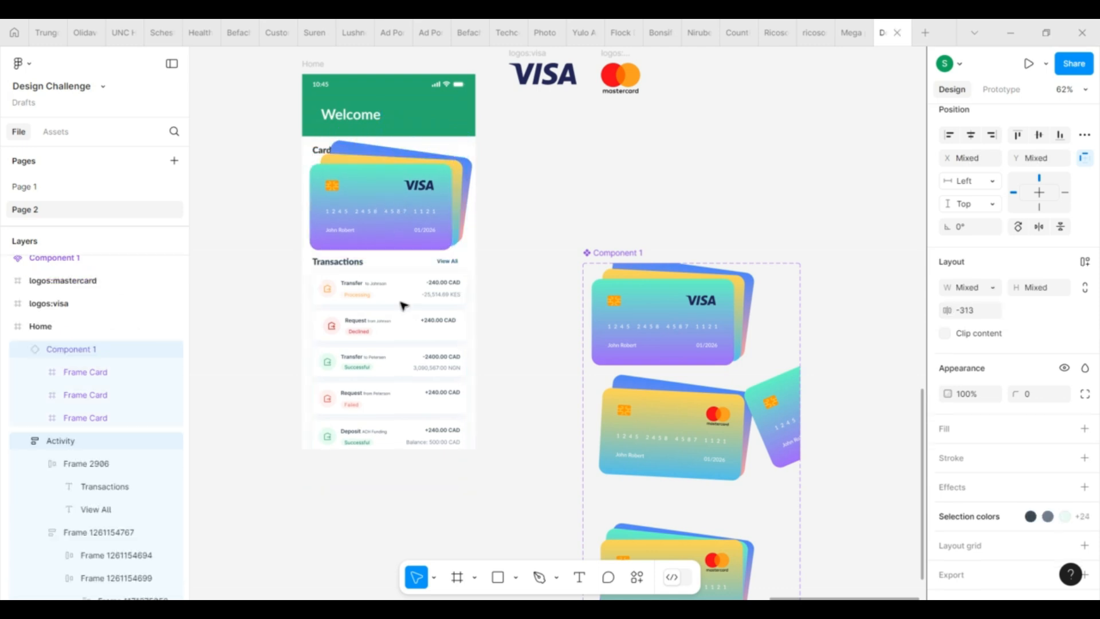
key(shift+Down)
key(shift+Down)
key(shift+Down)
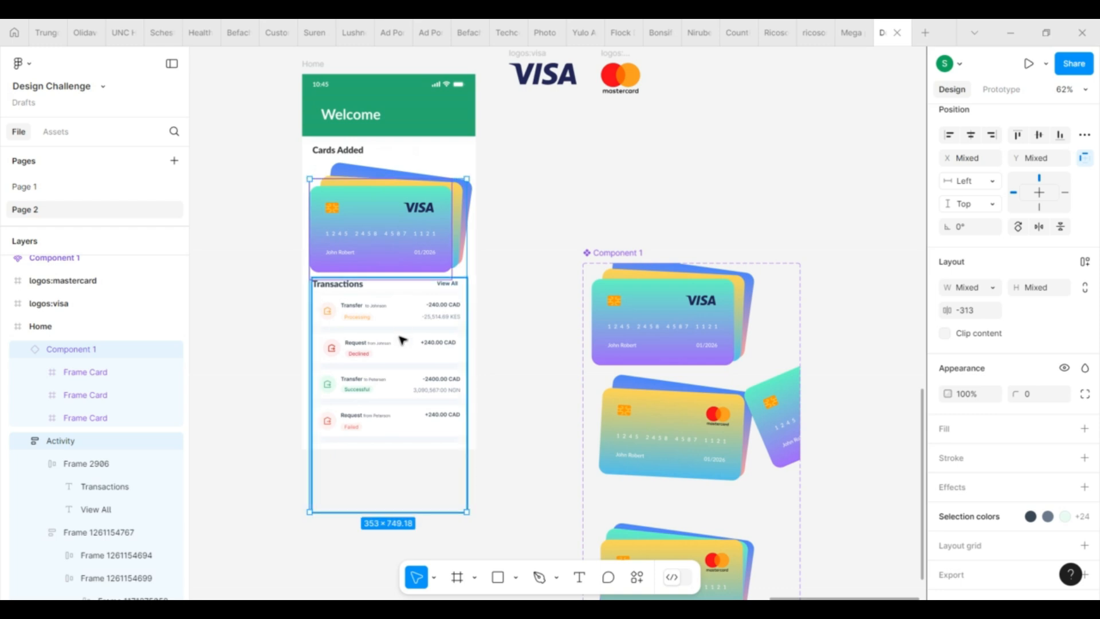
click(404, 341)
key(shift+Down)
key(Down)
key(Down)
key(Down)
key(Down)
click(547, 244)
- Scale the card stack proportionally down to 285×202
click(437, 211)
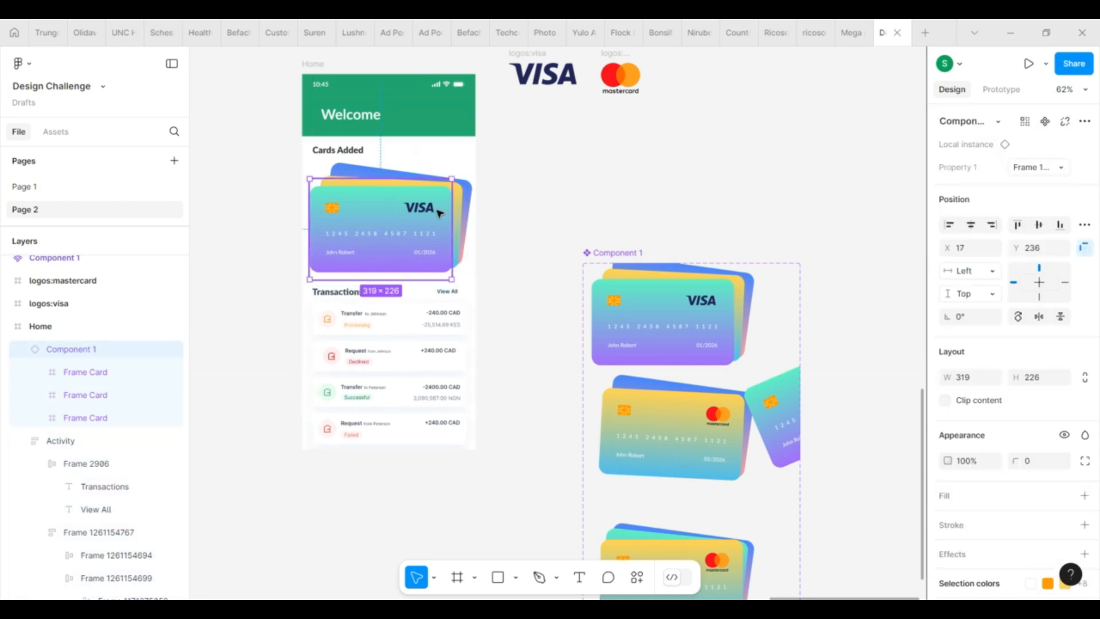
key(k)
drag(453, 280, 434, 269)
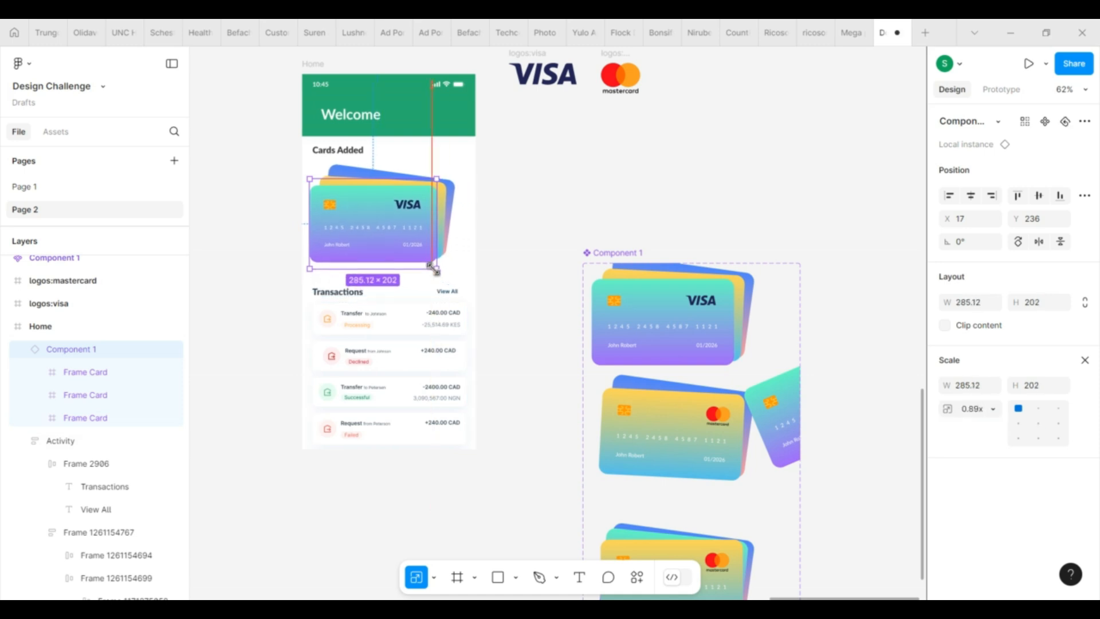
click(473, 267)
click(402, 238)
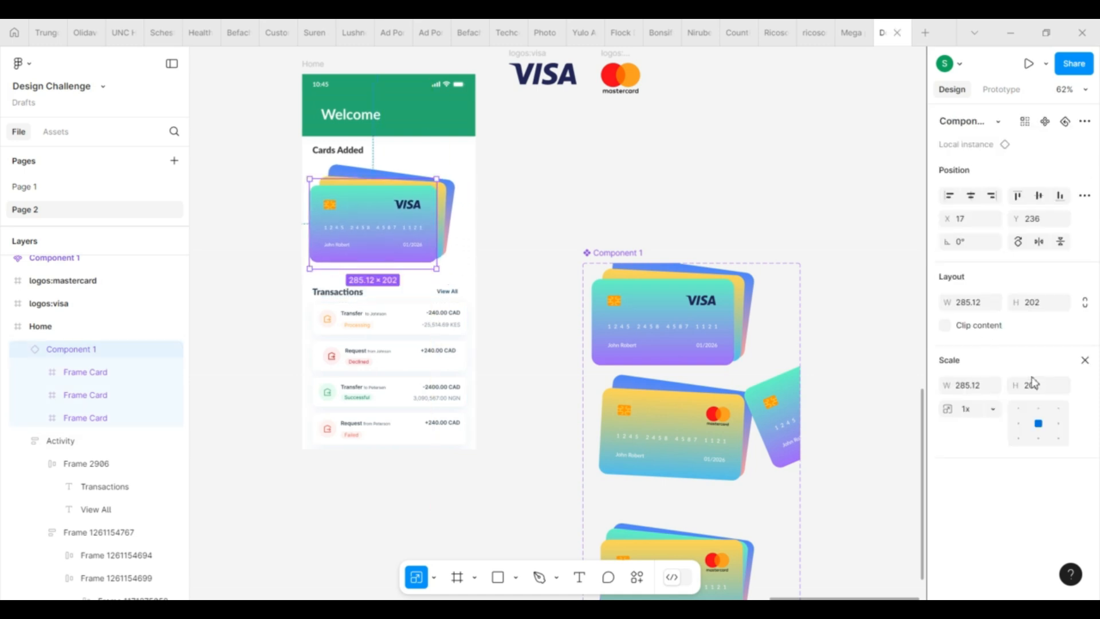
click(1084, 360)
- Centre the card stack and move the Transactions list up closer to it
drag(412, 225, 419, 227)
drag(419, 324, 419, 312)
click(560, 273)
click(314, 64)
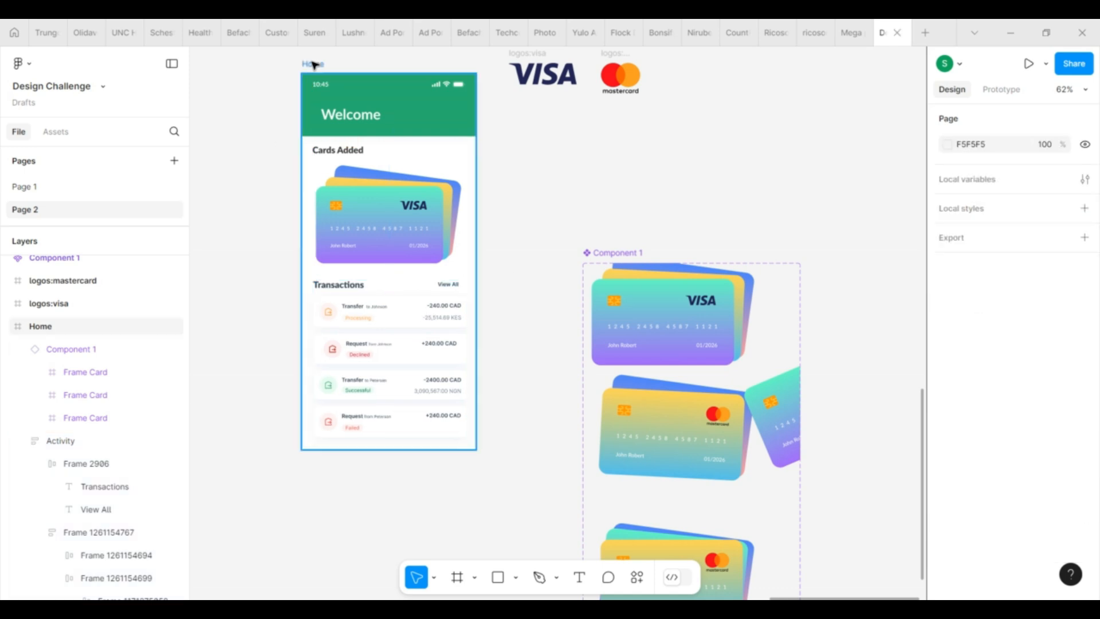
click(1029, 64)
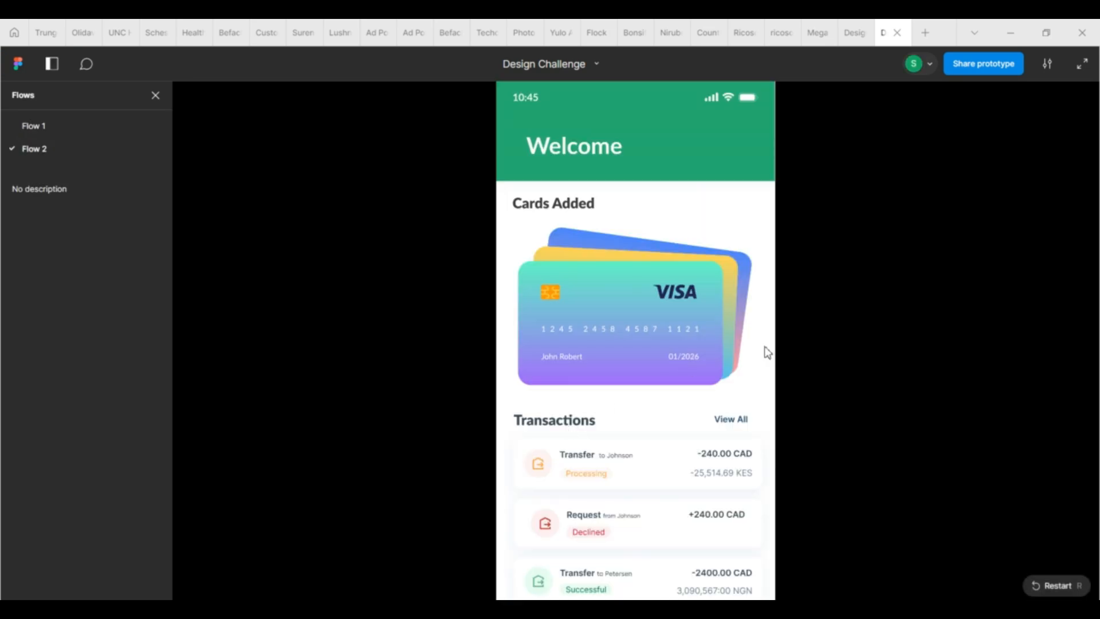
- Show the Home prototype fullscreen, scaled to Fit width and height
click(1082, 64)
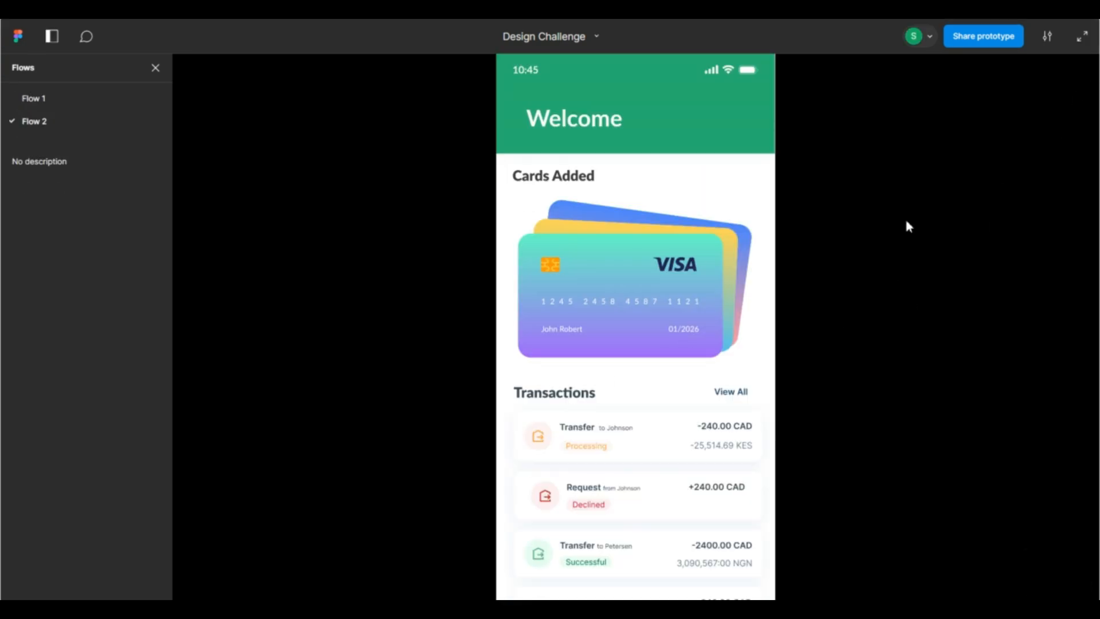
click(1049, 35)
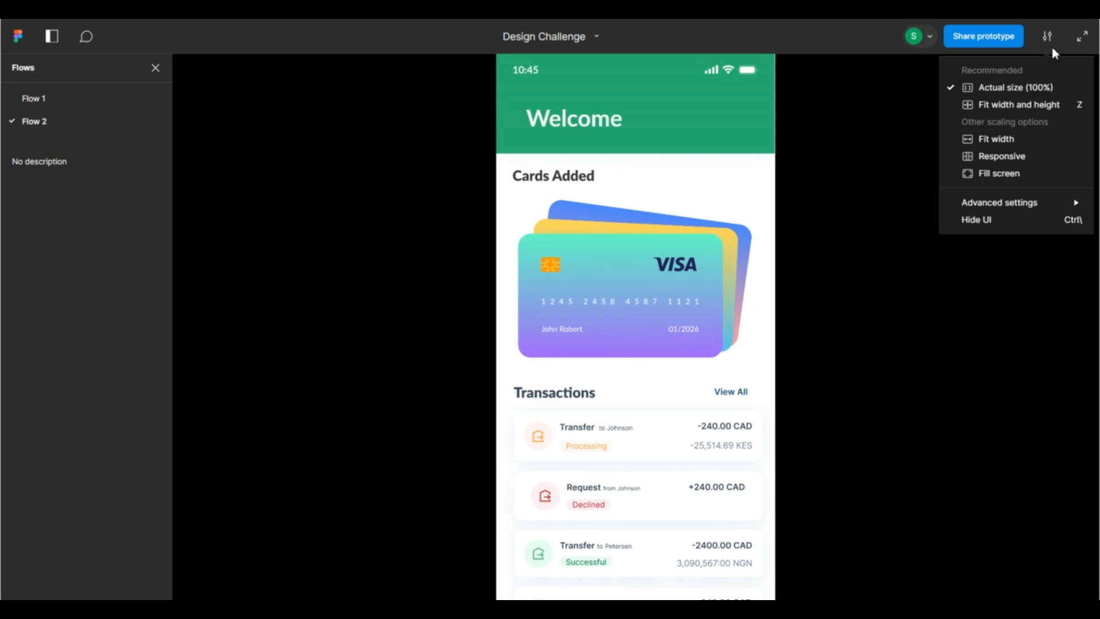
click(1058, 108)
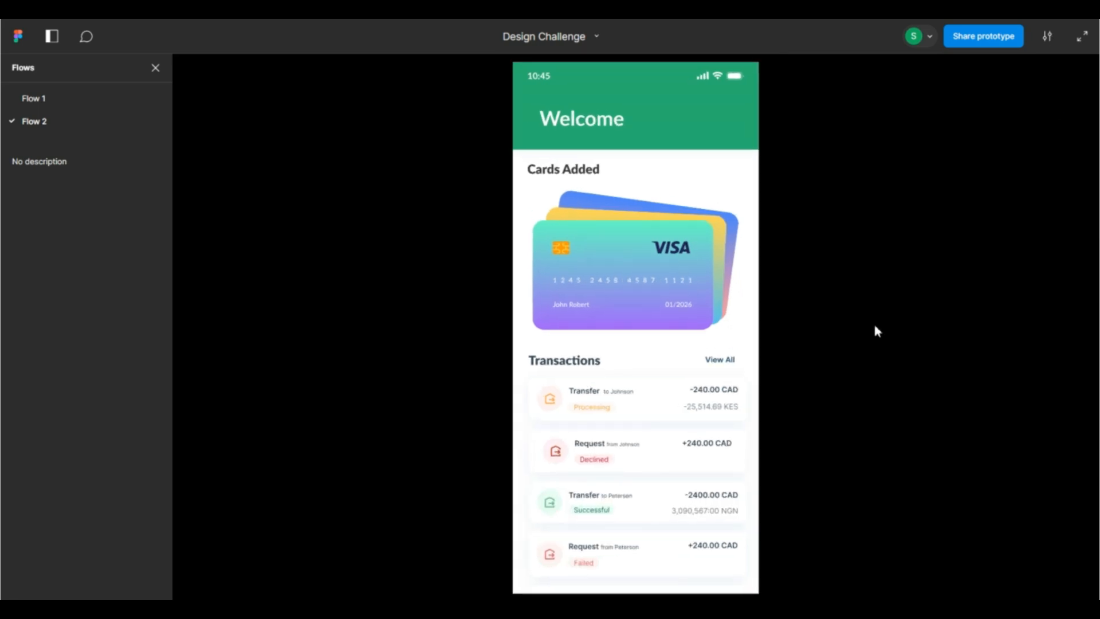